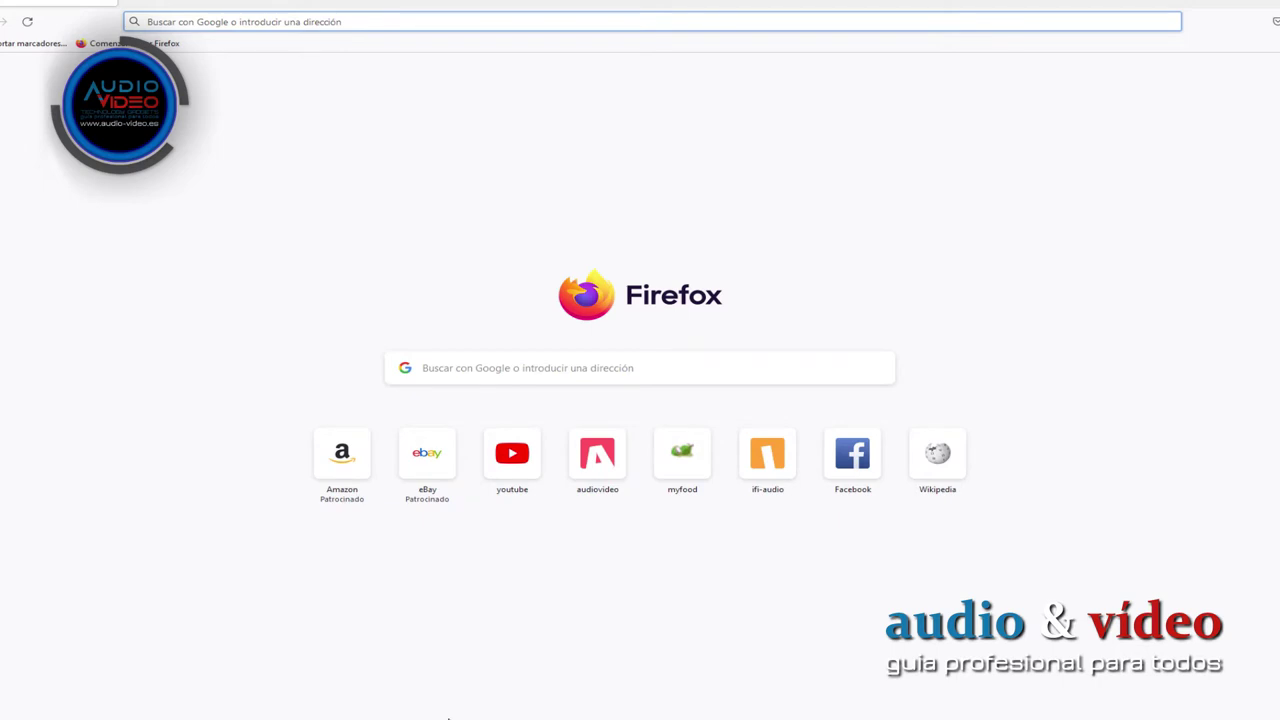
Search the web for "ifi zen dac v2 drivers" and open the iFi audio Download Hub result
left_click(455, 369)
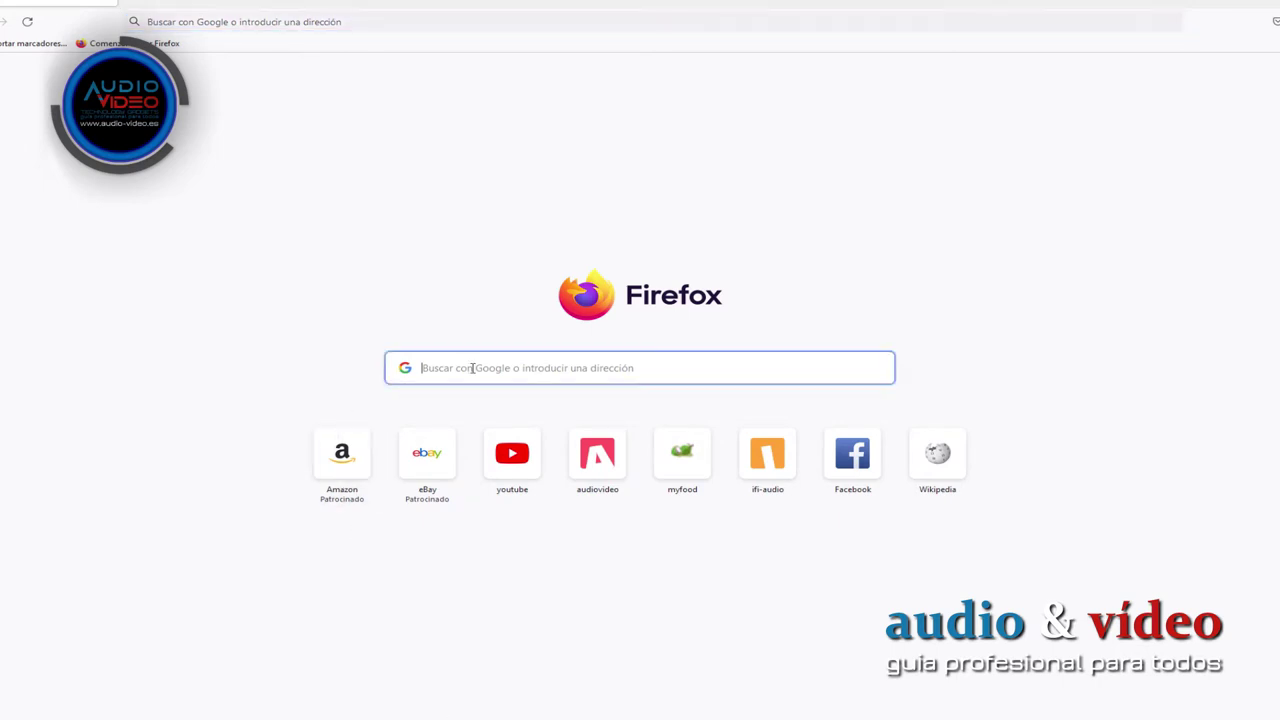
type("ifi")
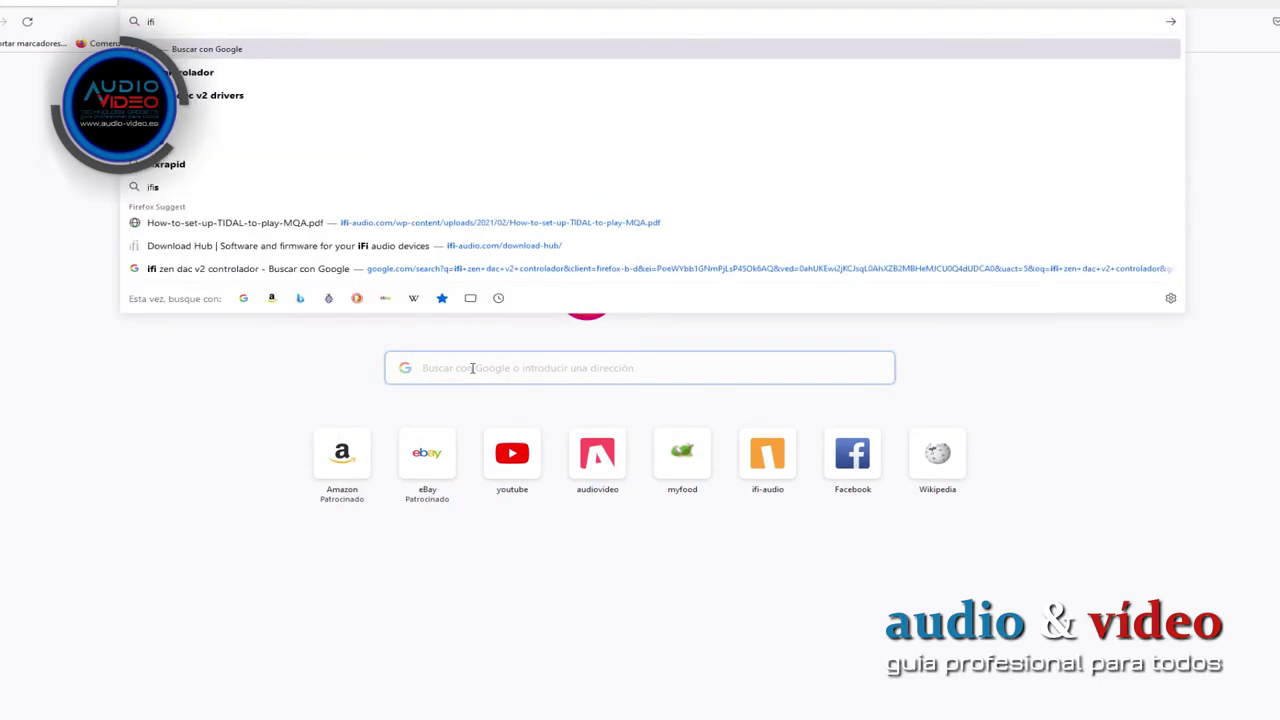
type(" zen dac")
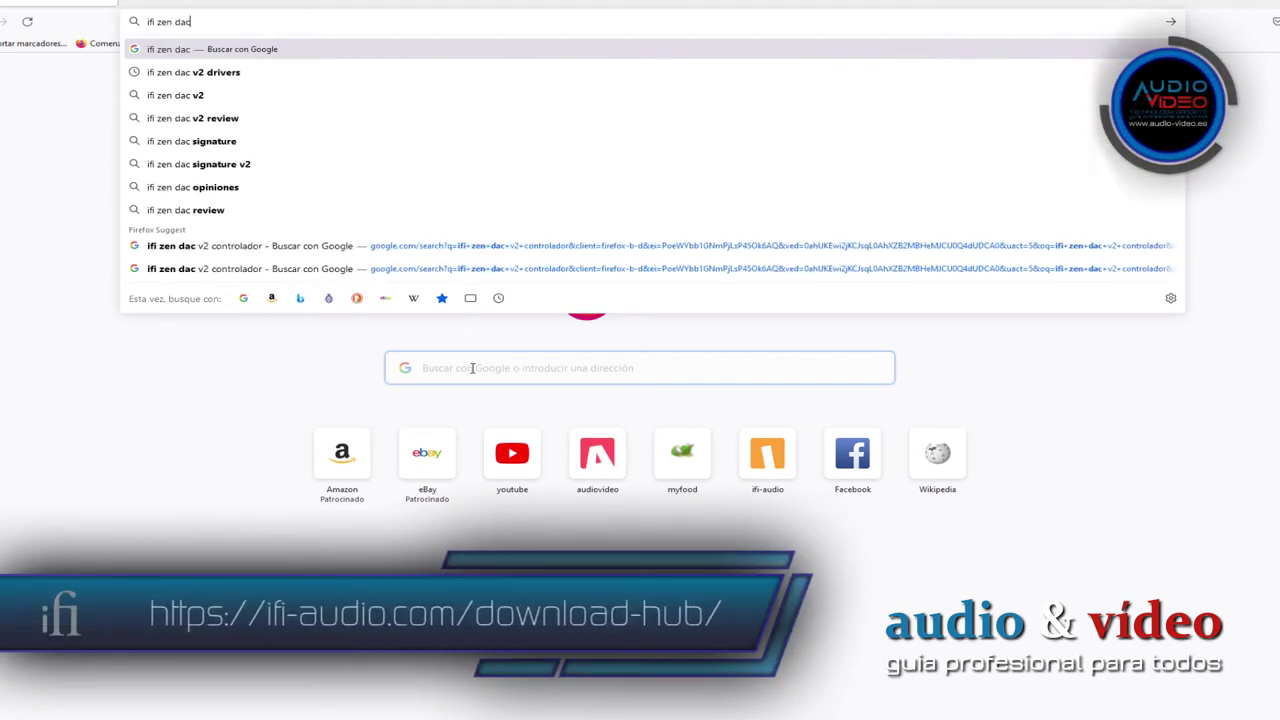
key("Down")
key("Return")
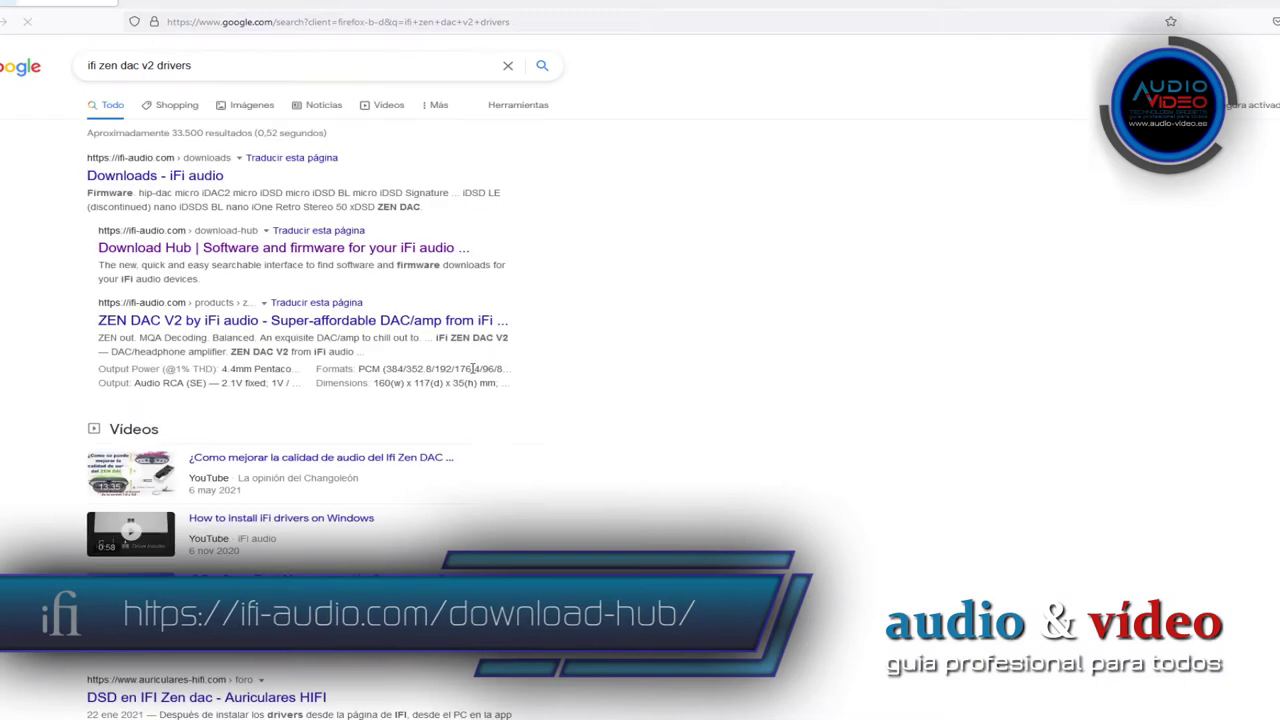
left_click(294, 248)
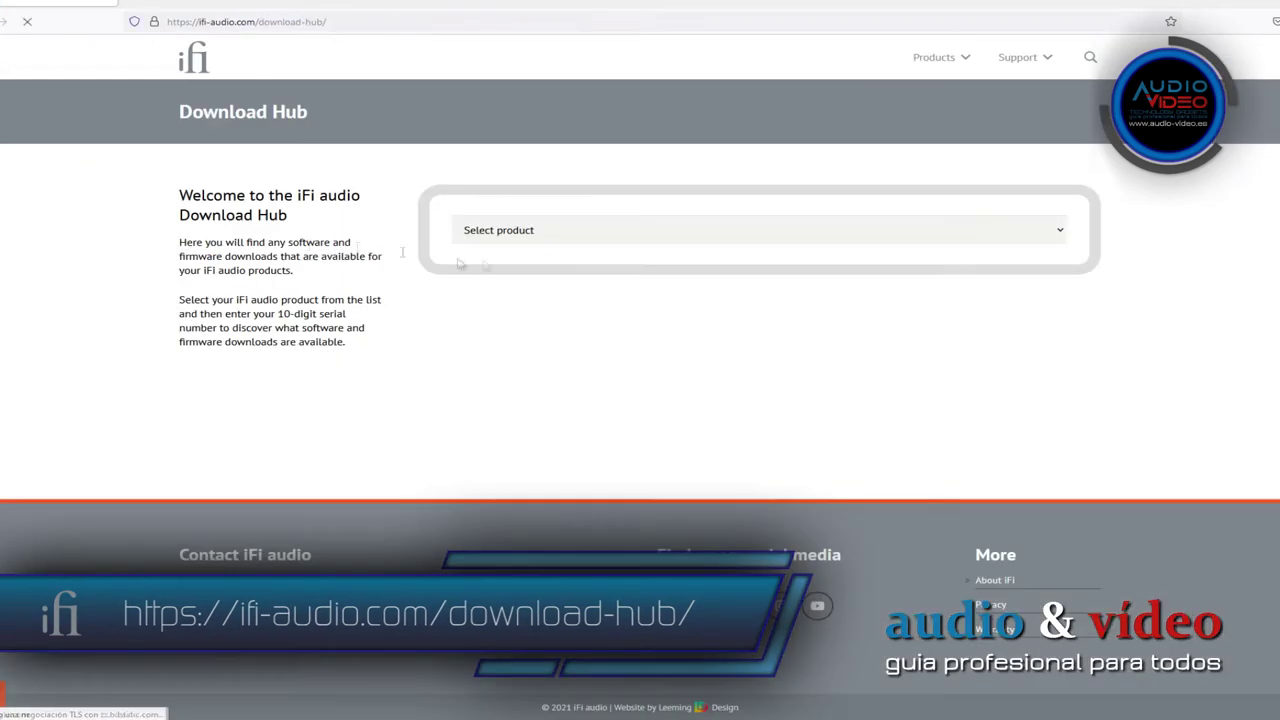
Select ZEN DAC V2 as the product and look up its downloads with the serial number prefix 53070
left_click(519, 232)
scroll(580, 420, "down", 5)
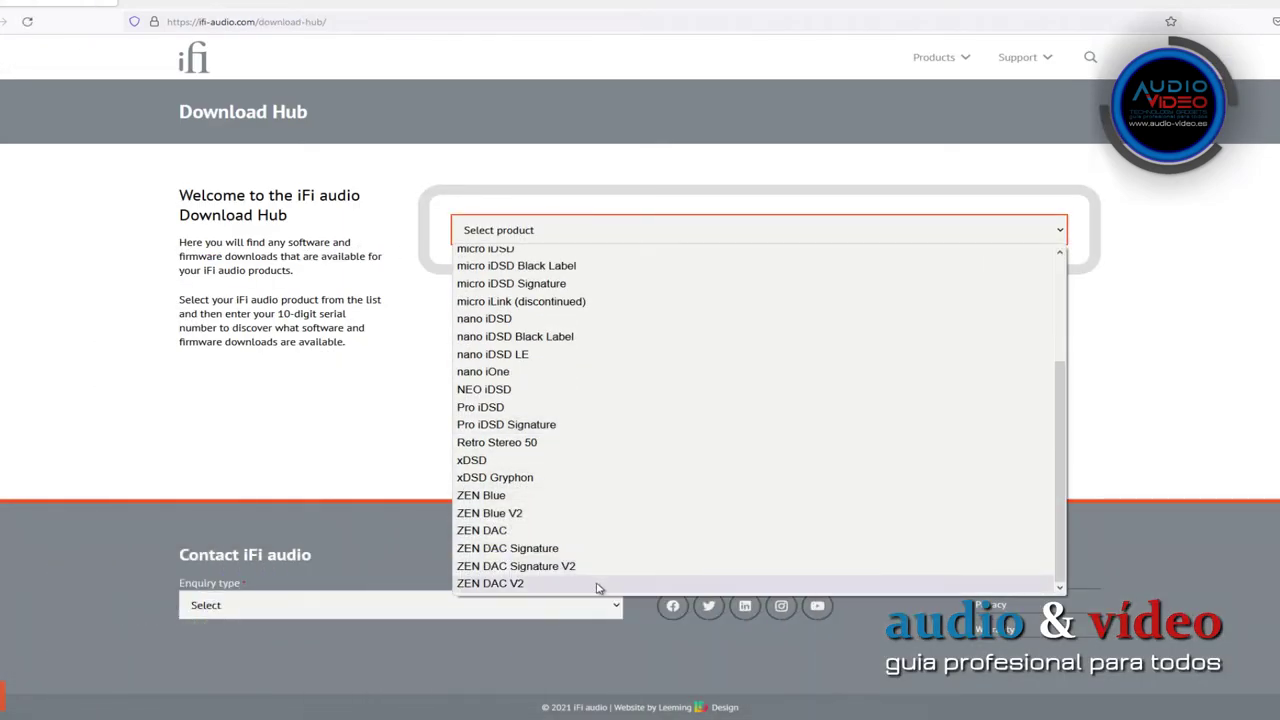
left_click(597, 584)
left_click(721, 512)
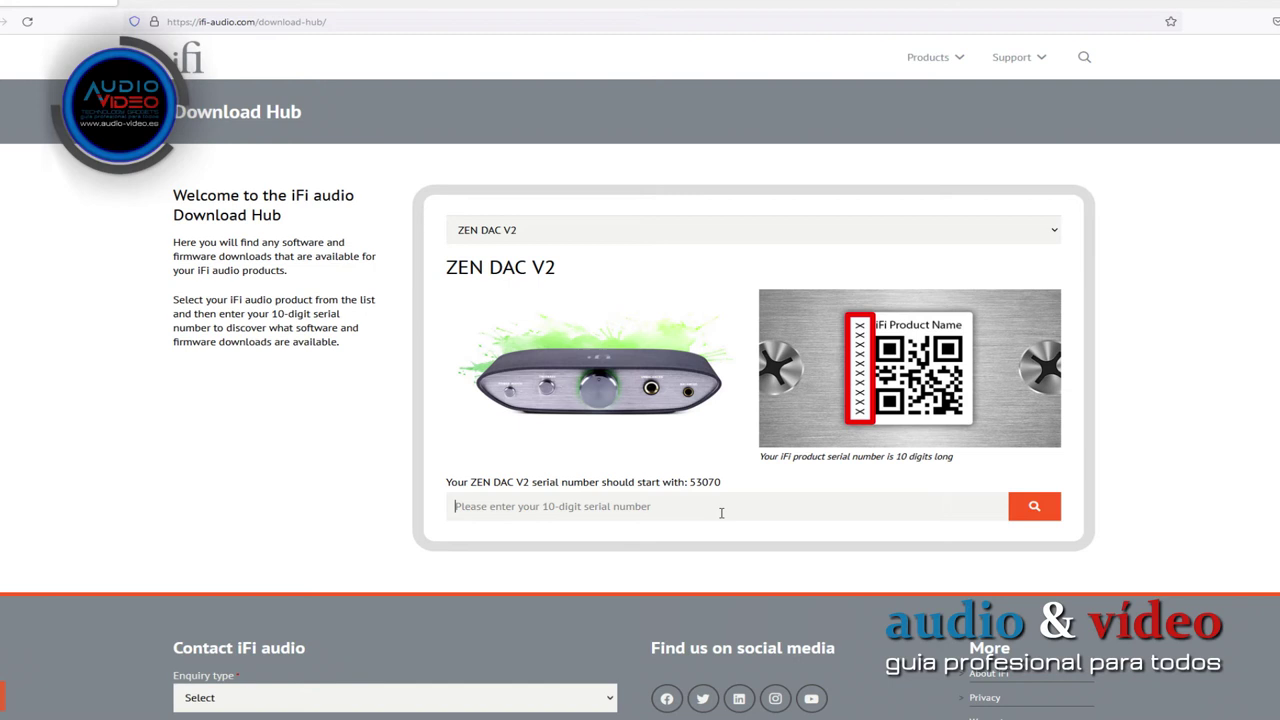
type("53070")
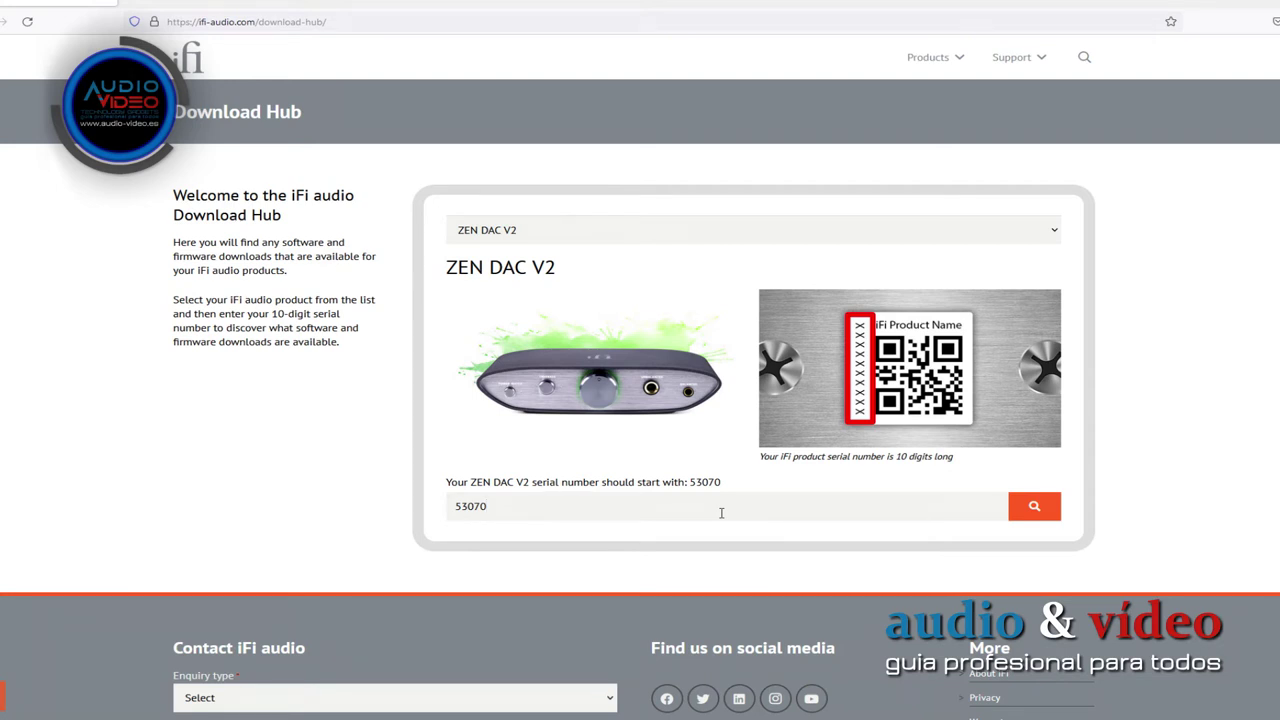
key("Return")
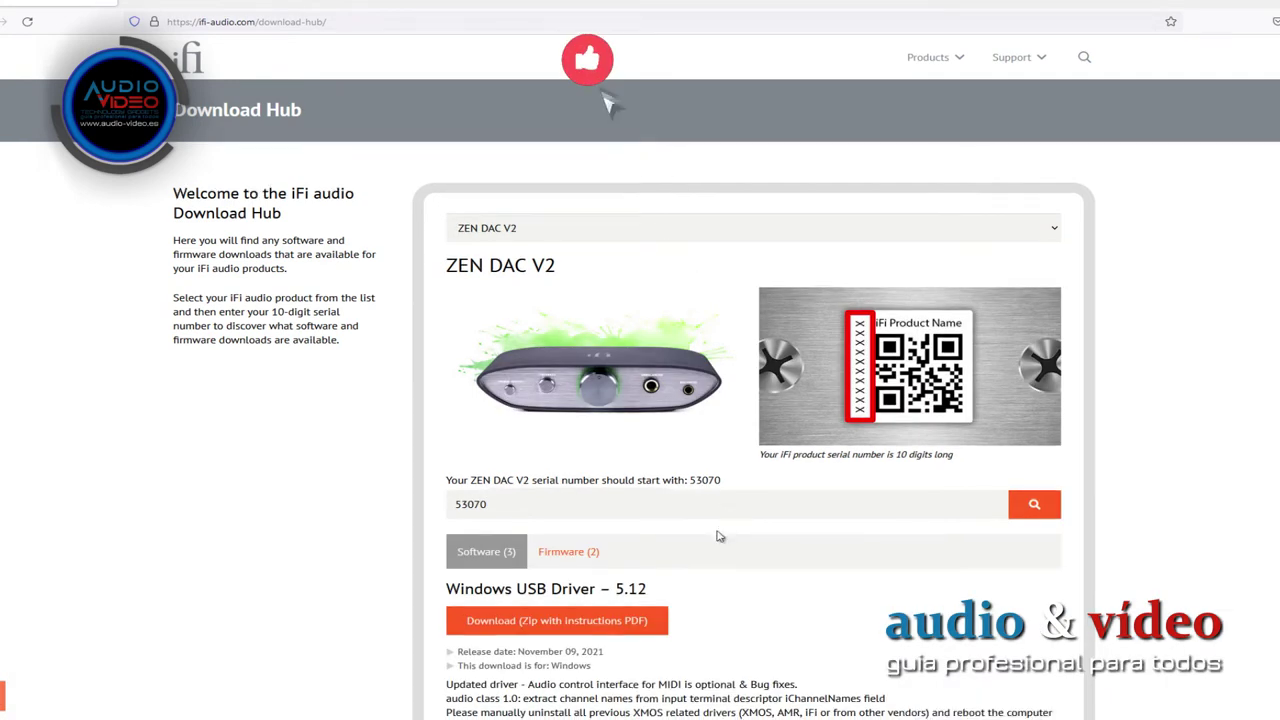
Save the Windows USB Driver 5.12 zip file and request the Windows USB 2.0 Drivers 3.2 download
scroll(717, 531, "down", 2)
scroll(717, 537, "down", 2)
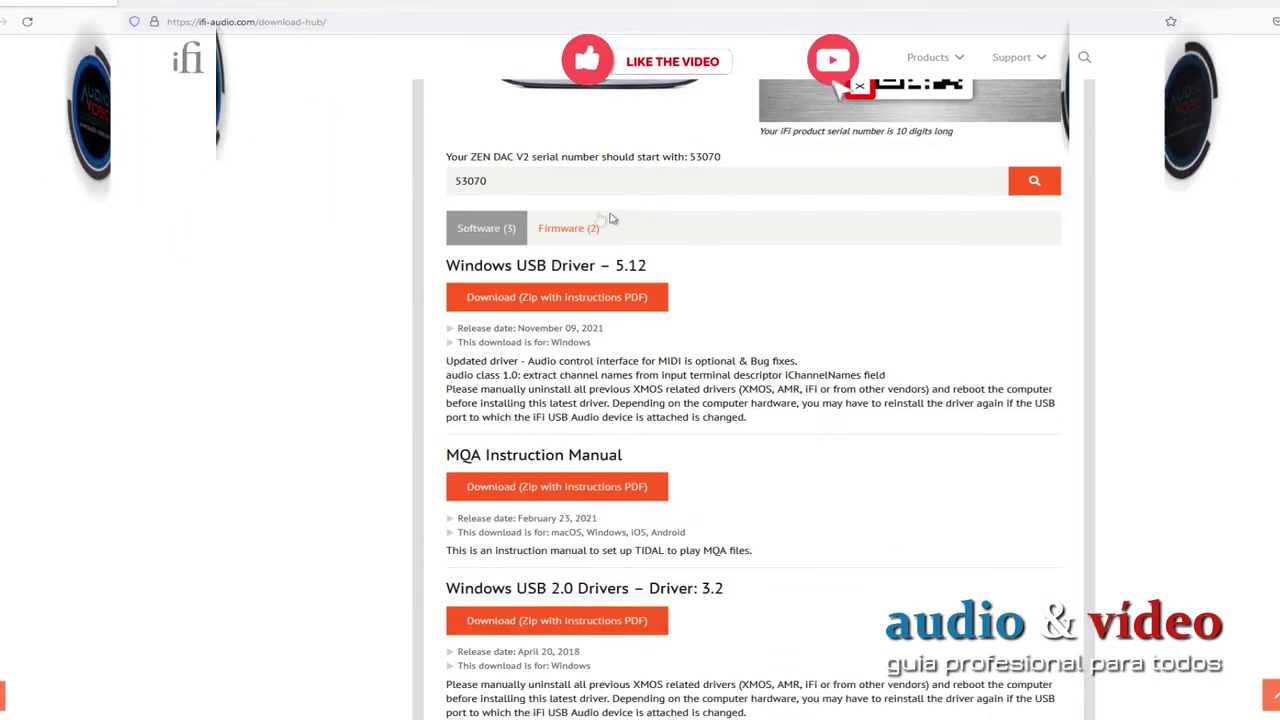
left_click(591, 300)
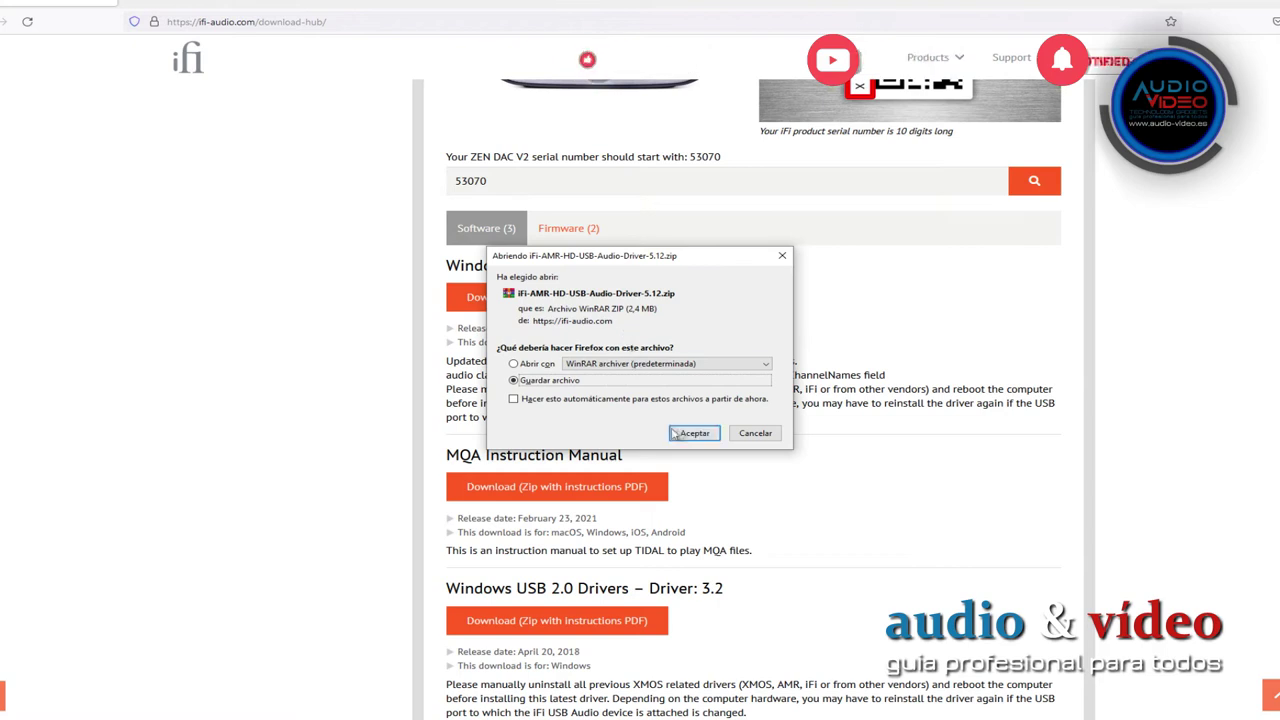
left_click(693, 434)
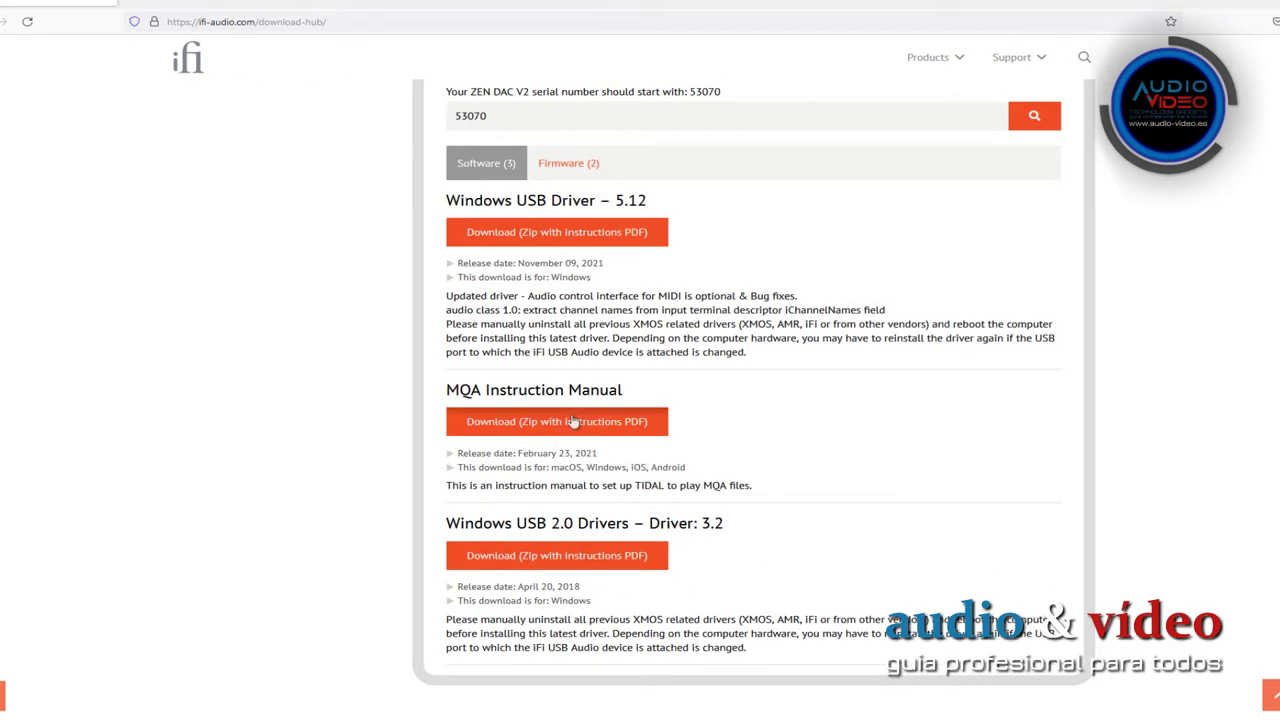
left_click(572, 556)
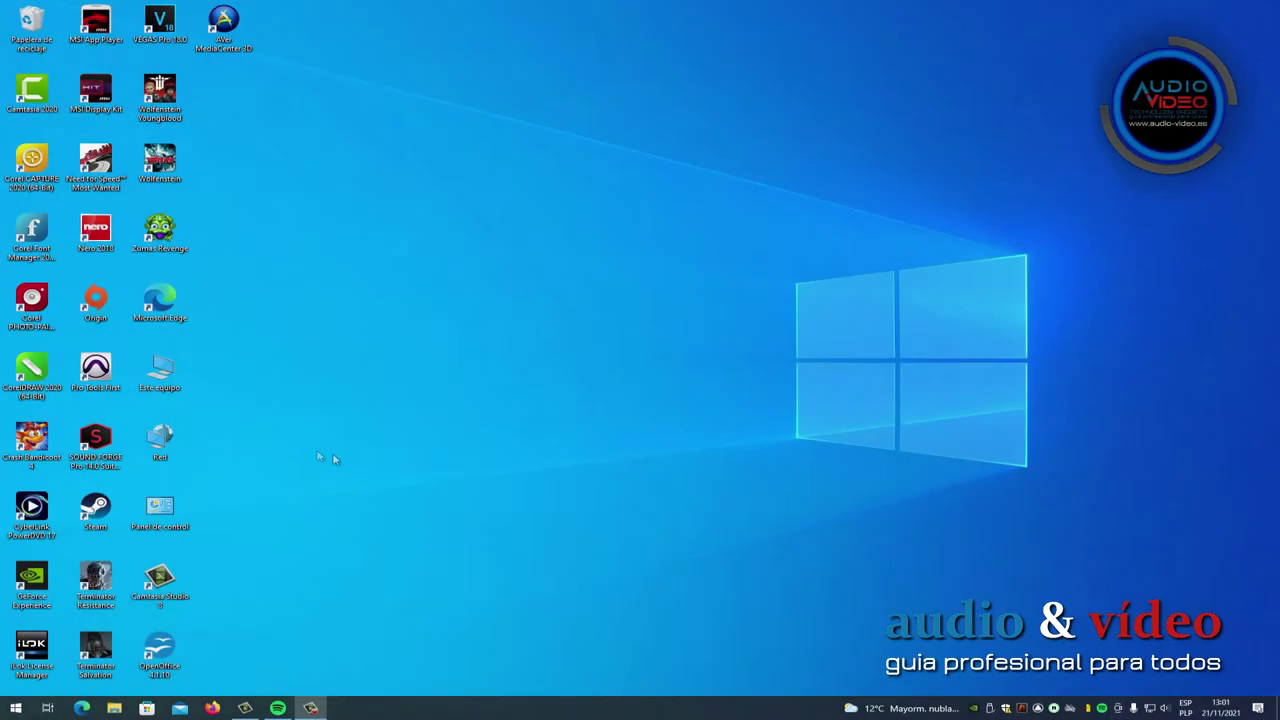
Open Device Manager from this computer's system properties and close the Settings window
right_click(150, 378)
left_click(193, 517)
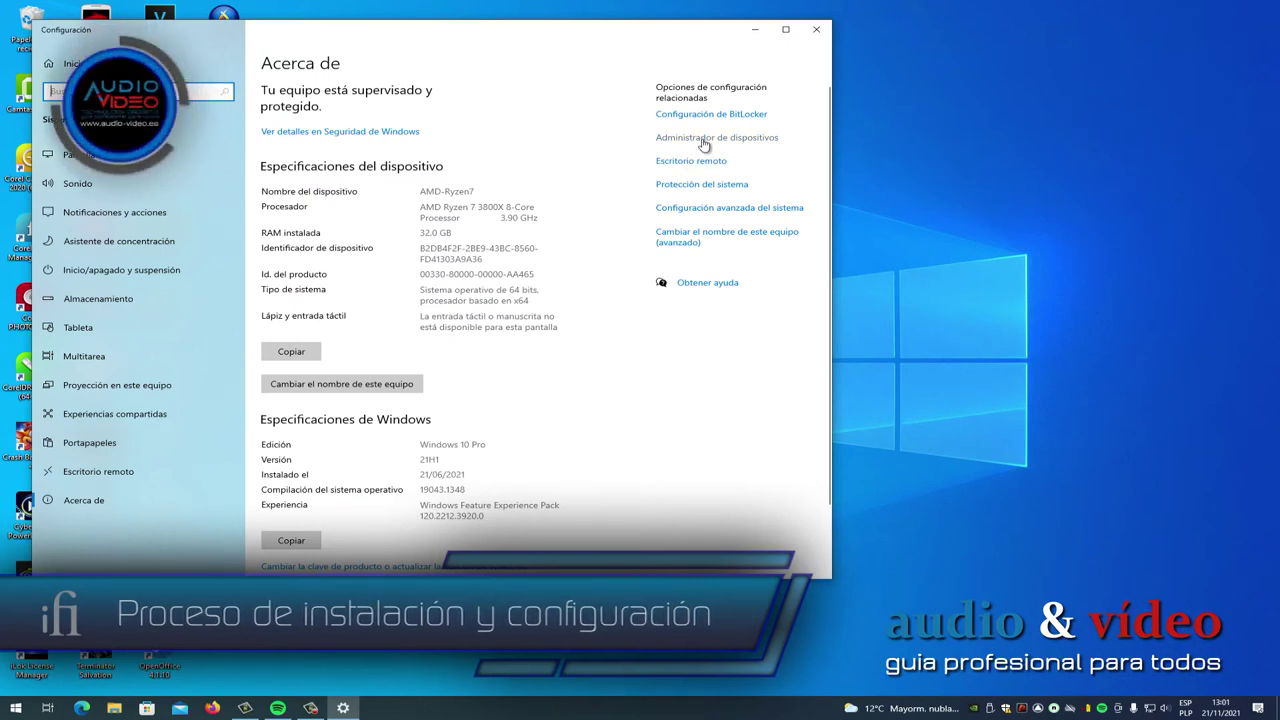
left_click(704, 140)
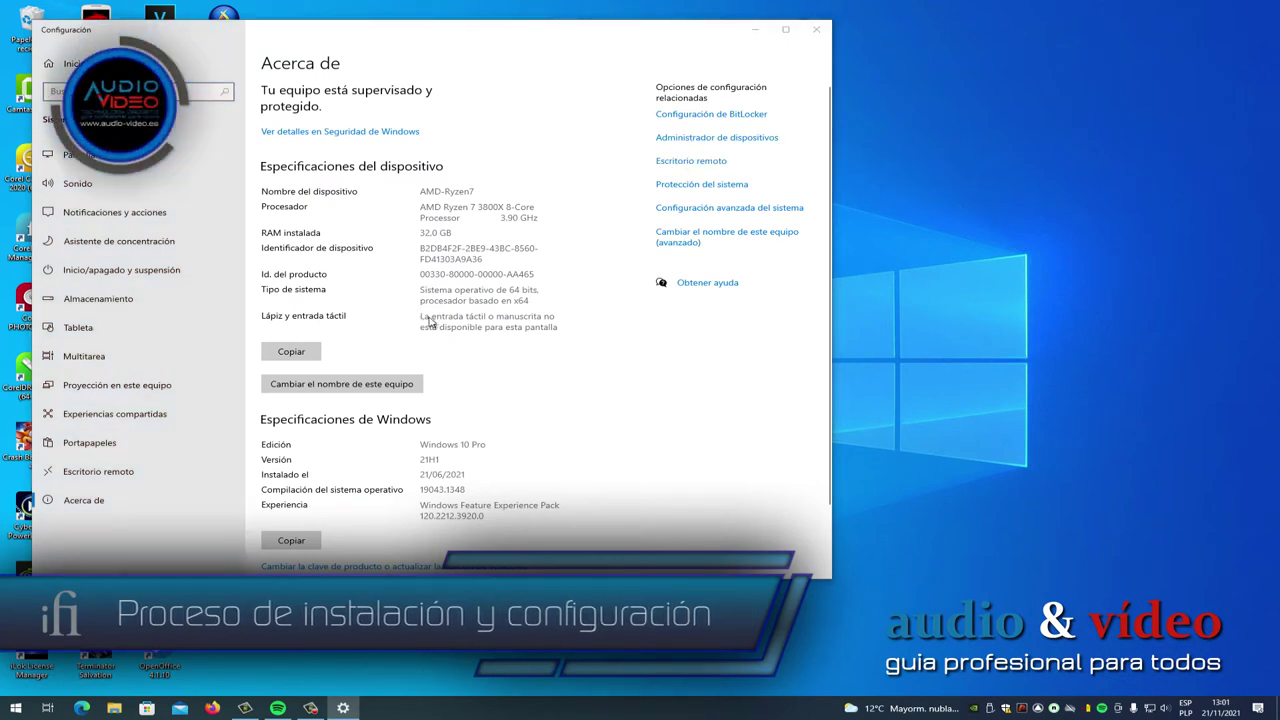
left_click(731, 386)
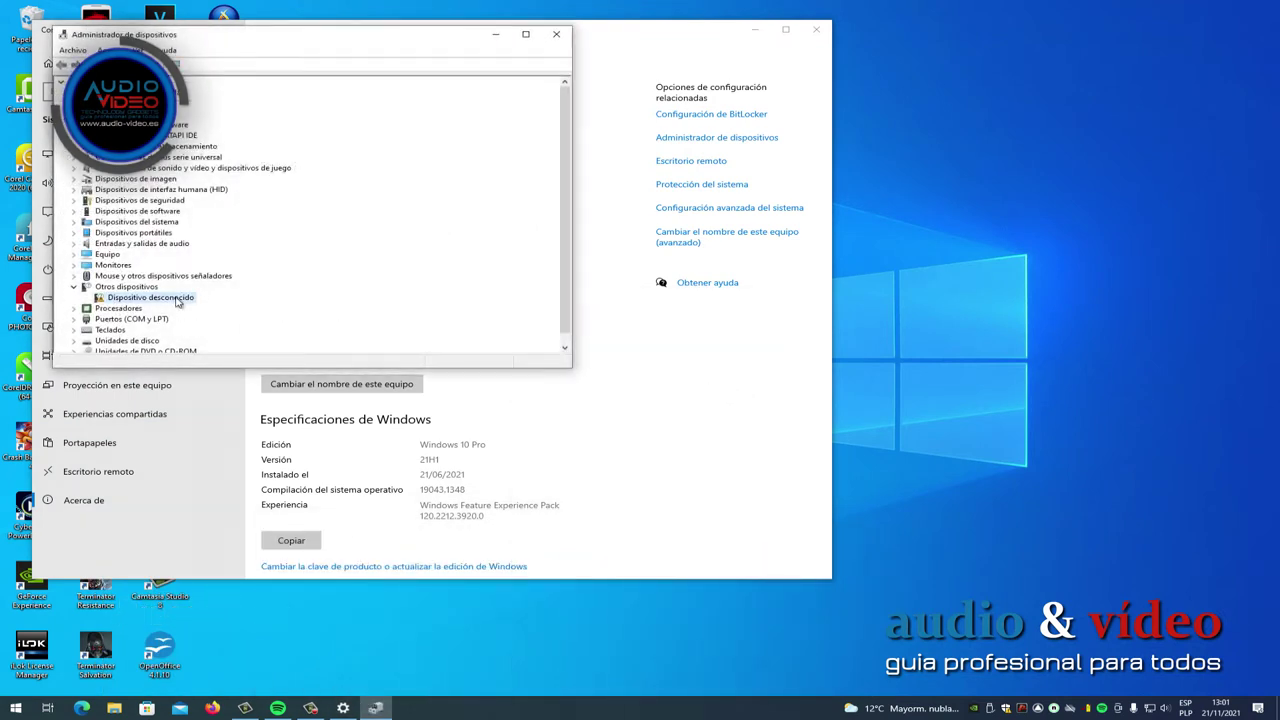
left_click(825, 42)
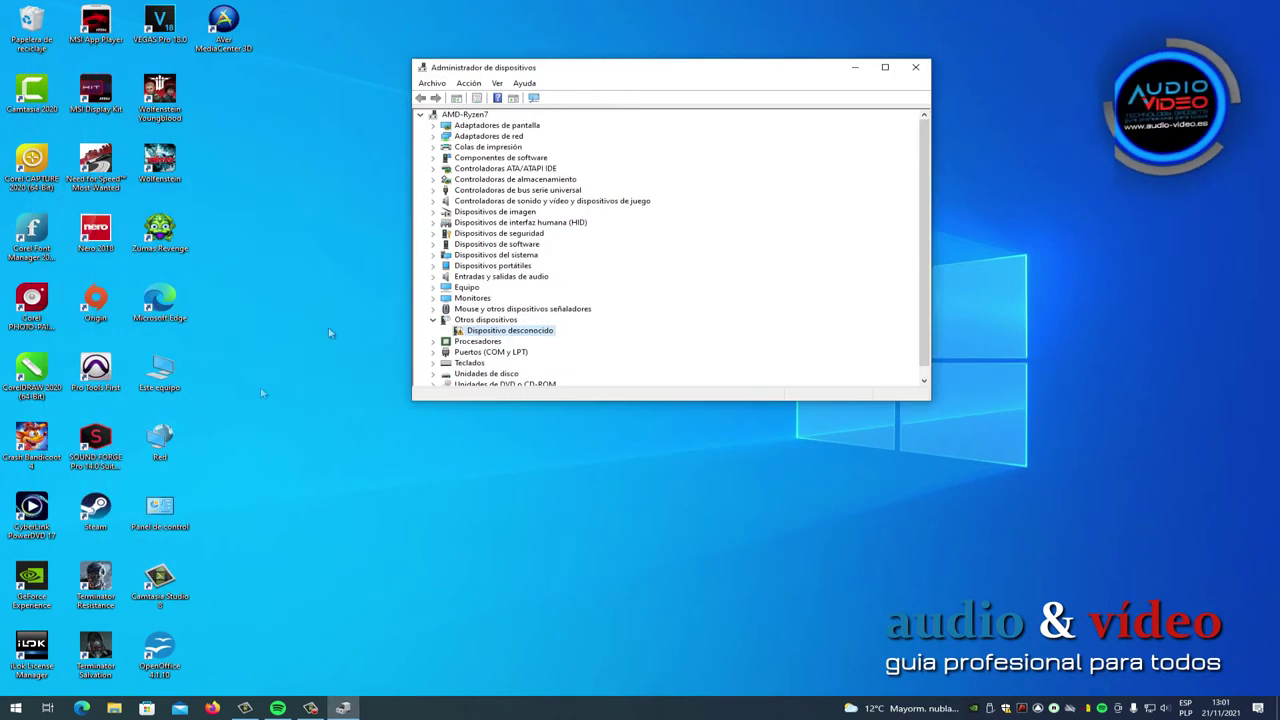
In Downloads, open the iFi Windows USB 2.0 Drivers 3.2 folder and run the HD USB Audio Driver 3.20 installer as administrator
double_click(160, 372)
double_click(625, 395)
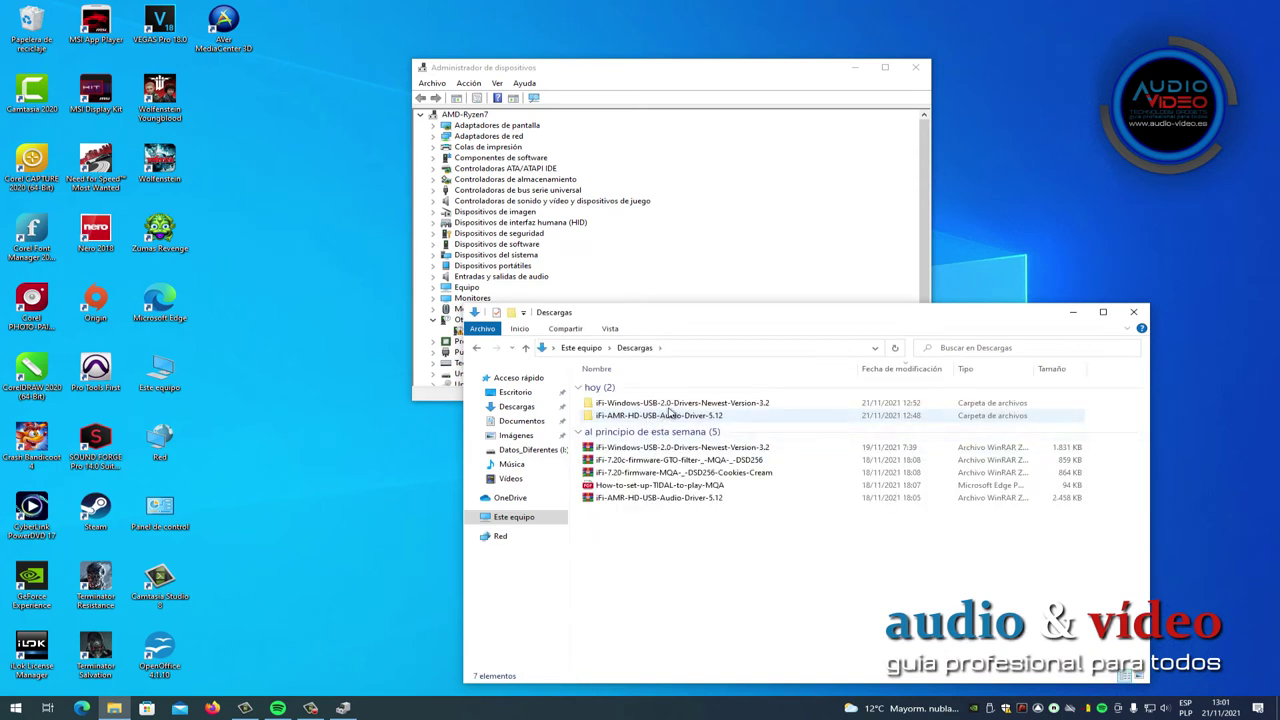
double_click(670, 403)
double_click(675, 402)
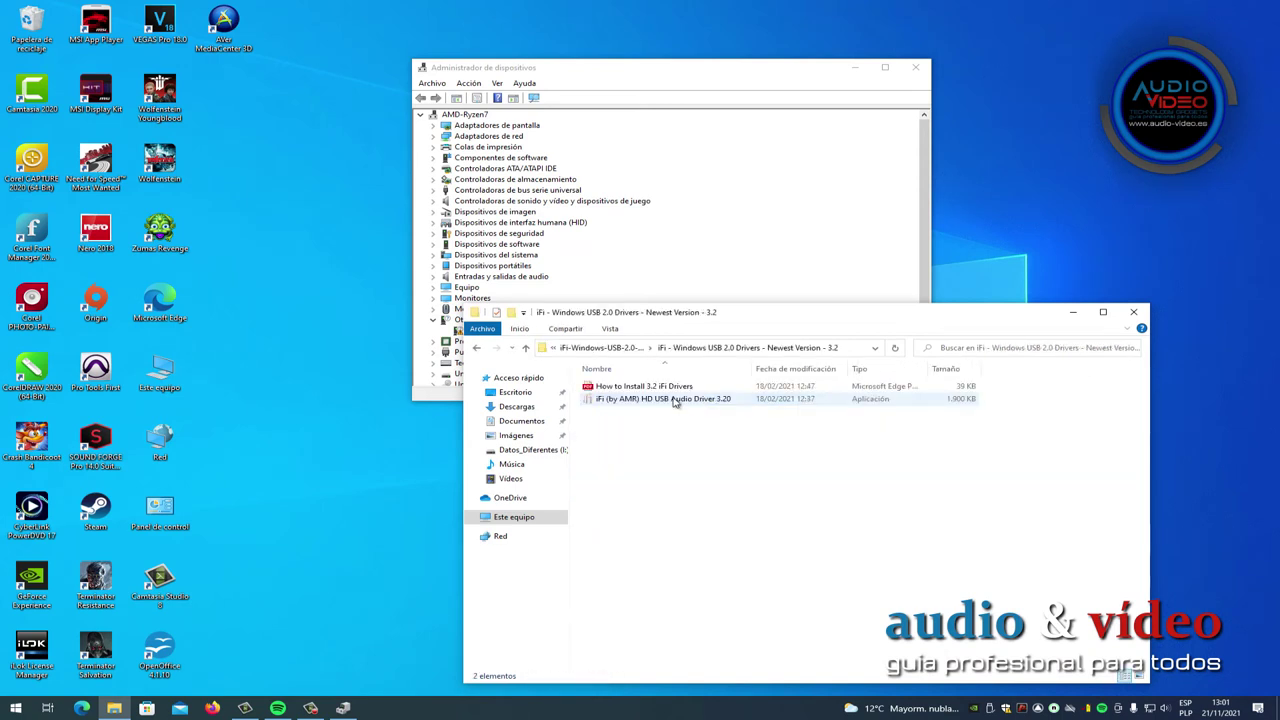
right_click(675, 400)
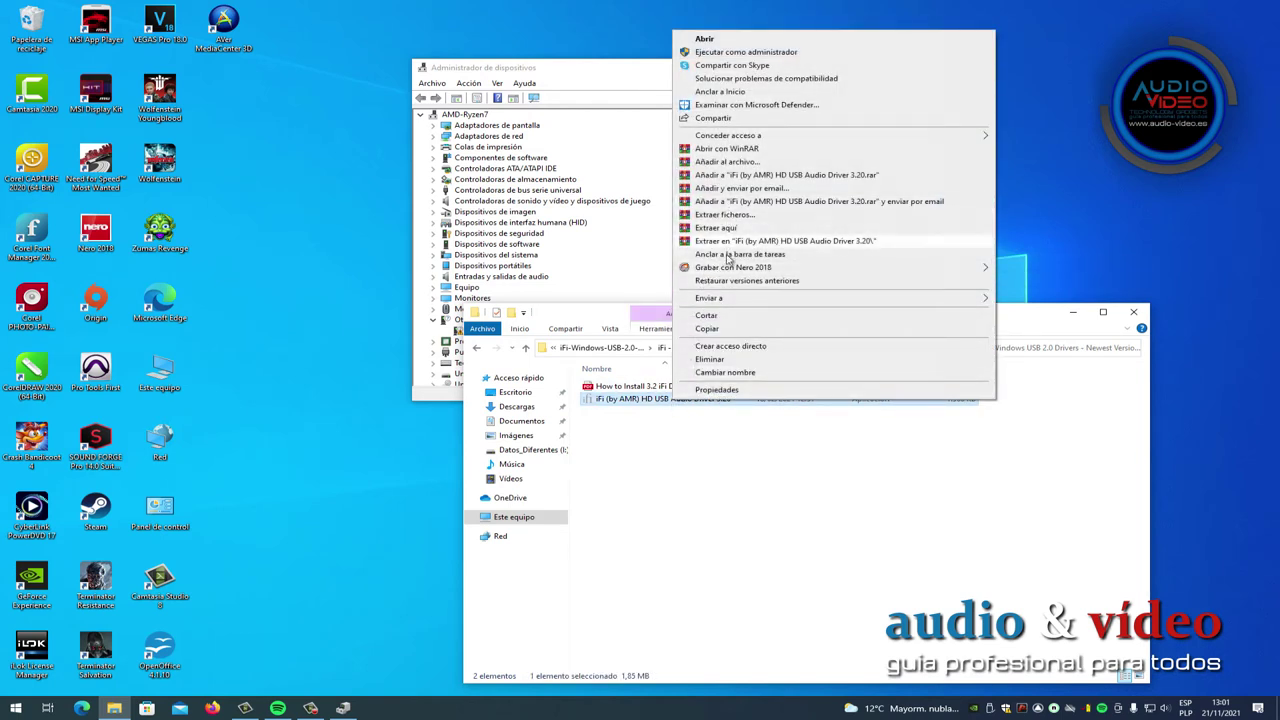
left_click(729, 52)
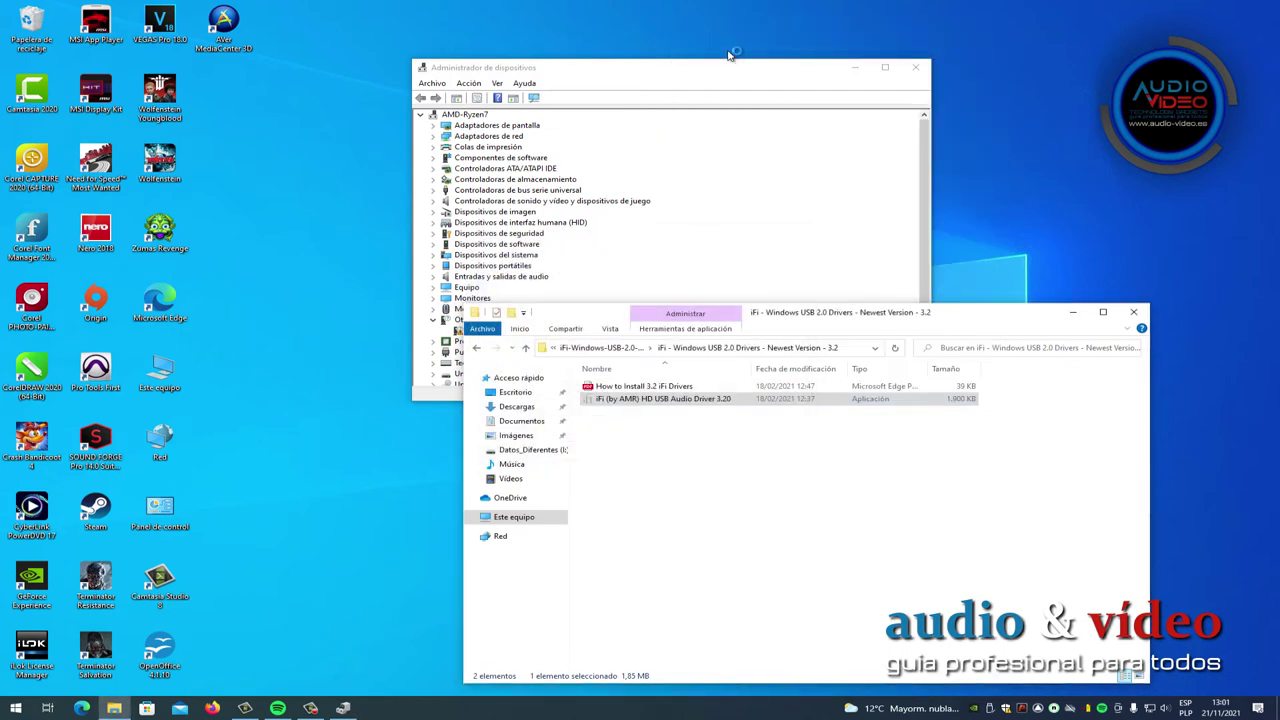
Install USB HD Audio Driver v3.20.0 in its default folder, accepting the license agreement, and finish the setup wizard
left_click_drag(680, 67, 363, 47)
left_click(708, 451)
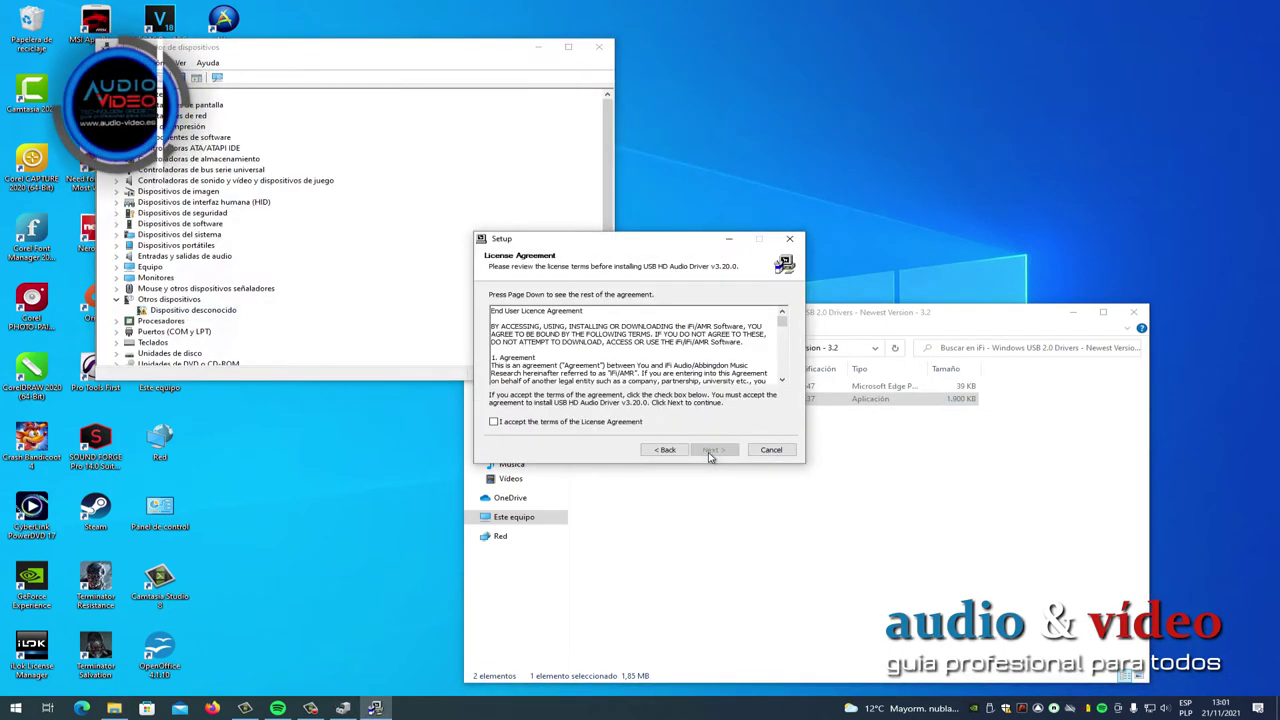
key("alt+a")
left_click(710, 451)
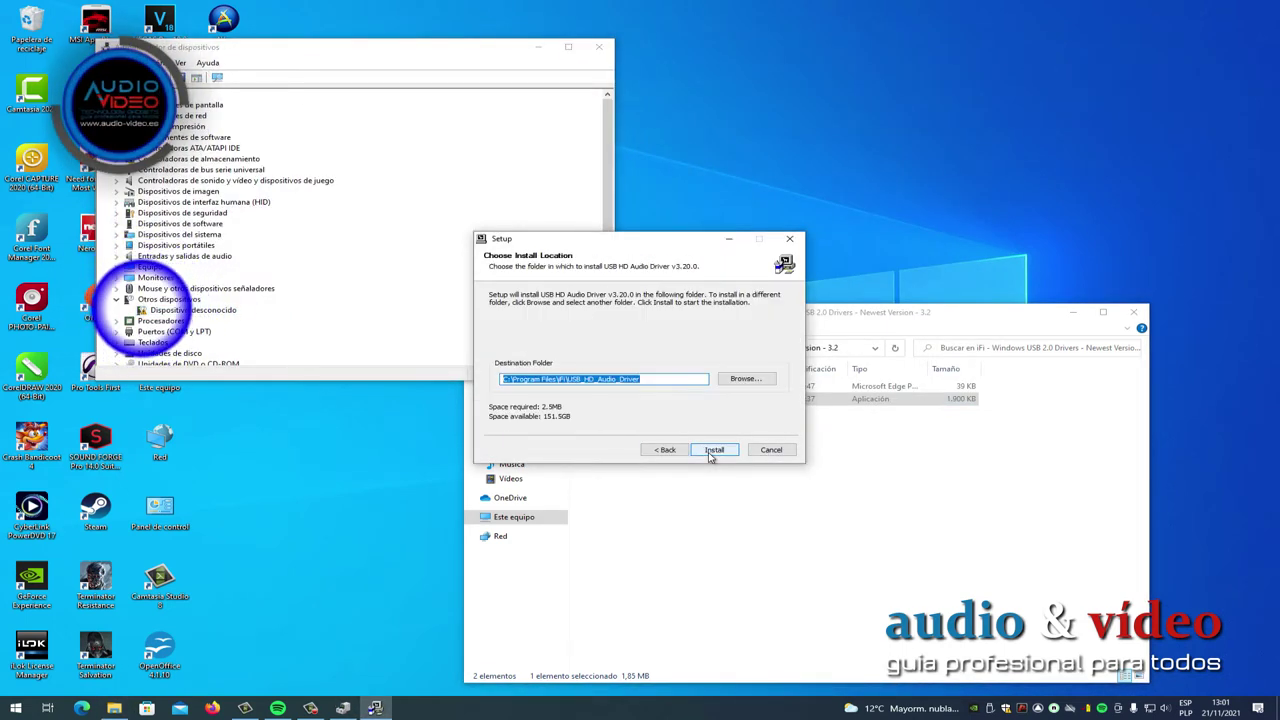
left_click(713, 450)
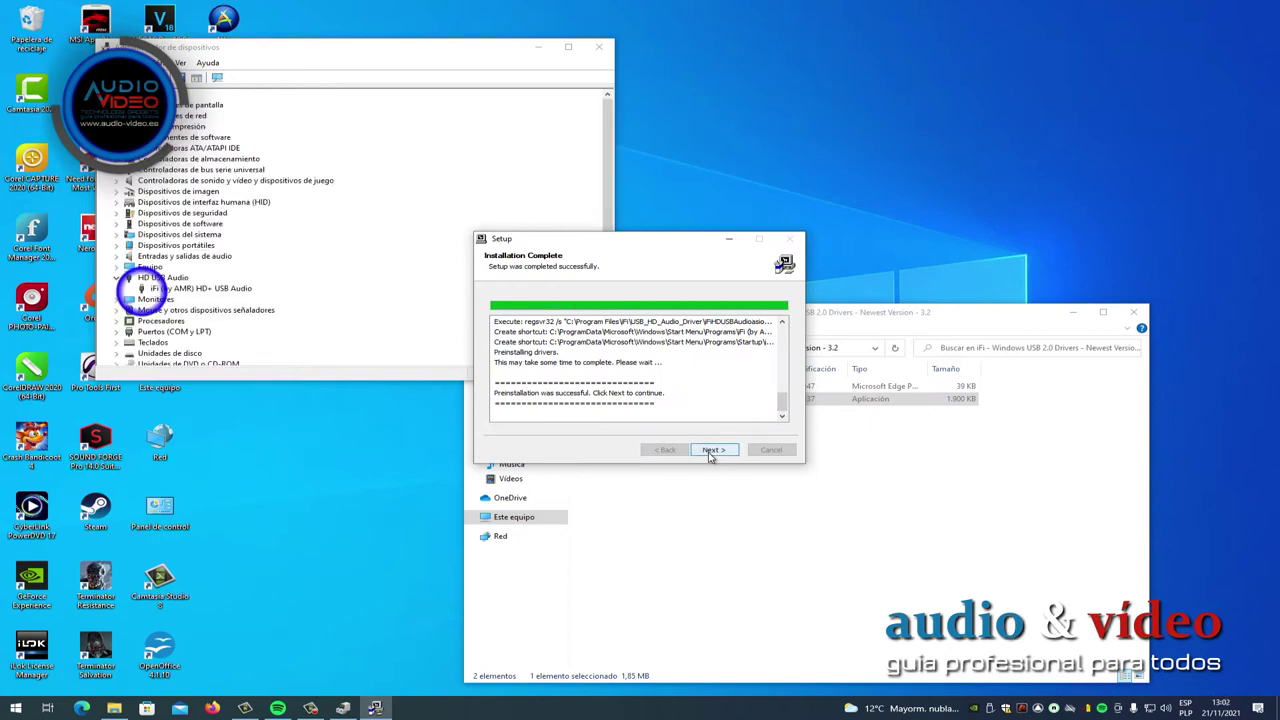
left_click(710, 452)
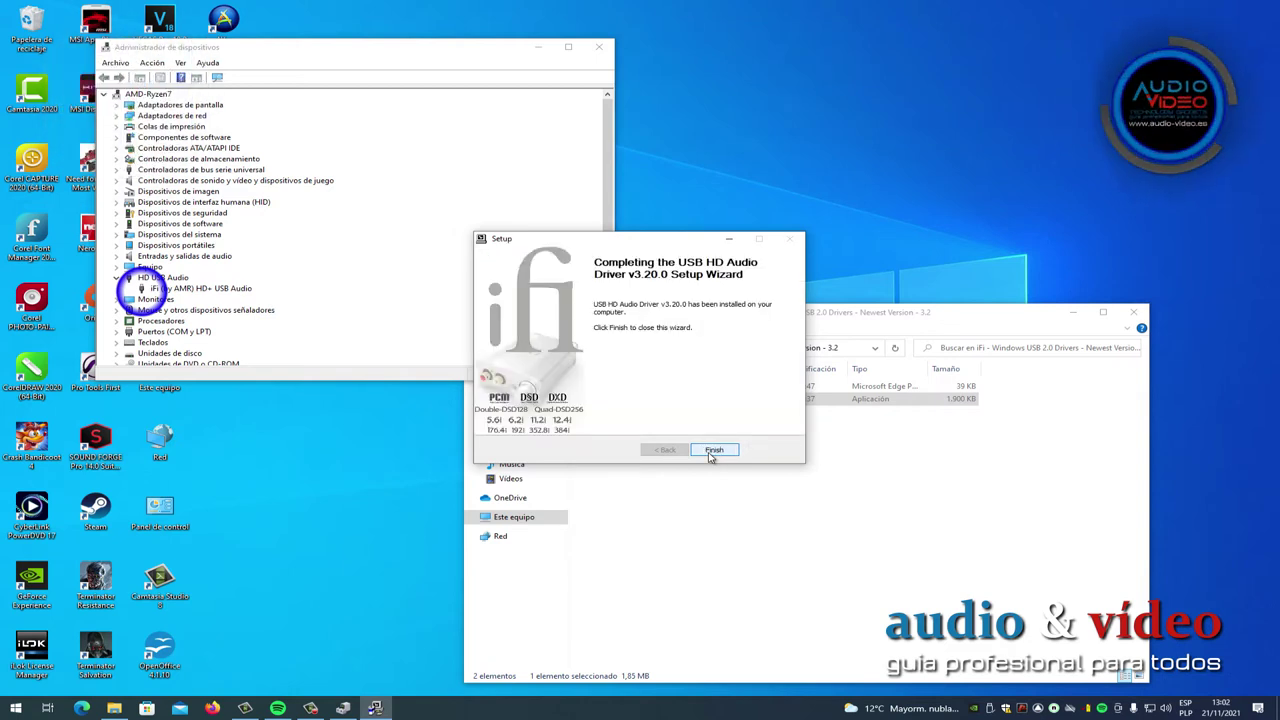
left_click(712, 451)
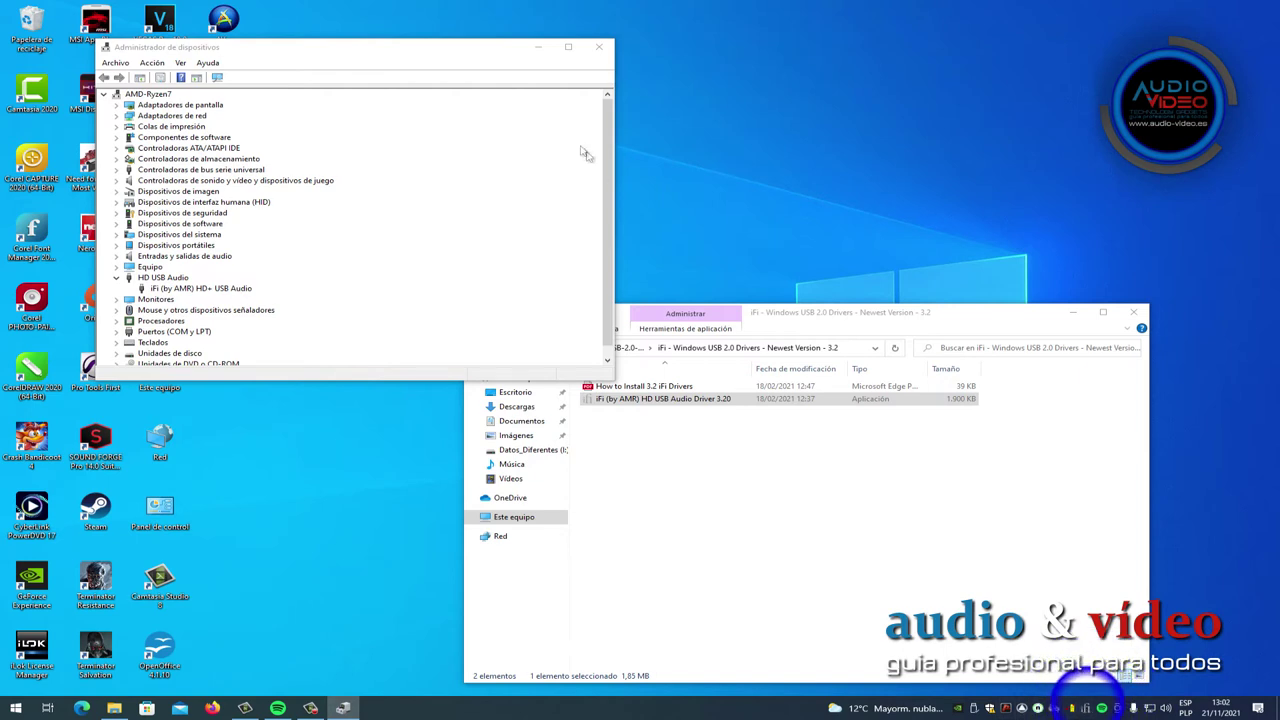
Open the iFi (by AMR) HD USB Audio Control Panel and review the available output formats
left_click_drag(460, 55, 378, 94)
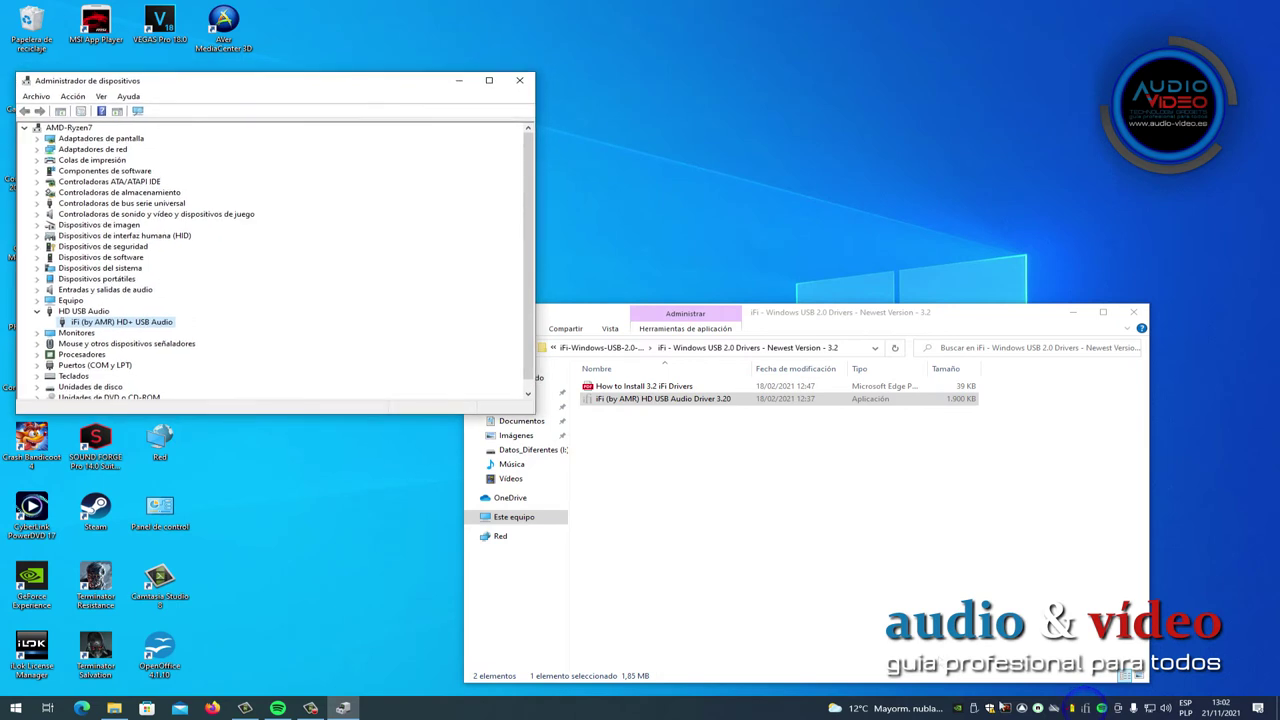
left_click(1086, 710)
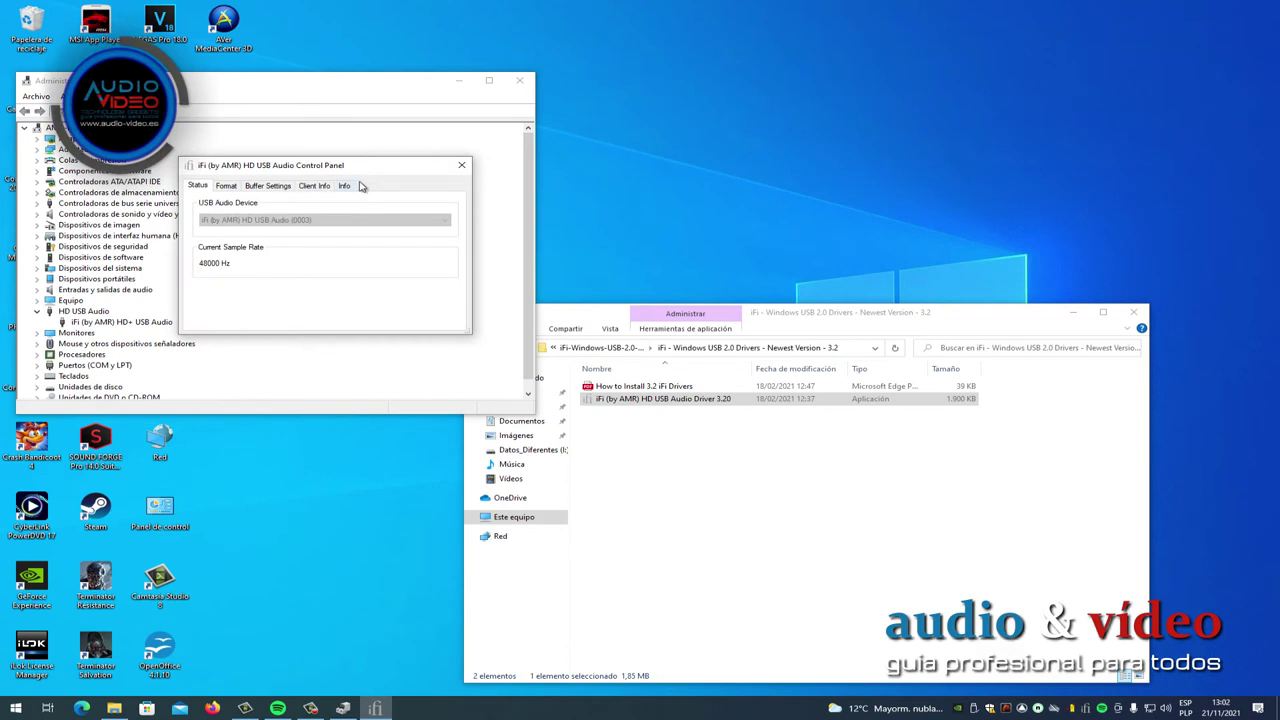
left_click_drag(360, 168, 955, 353)
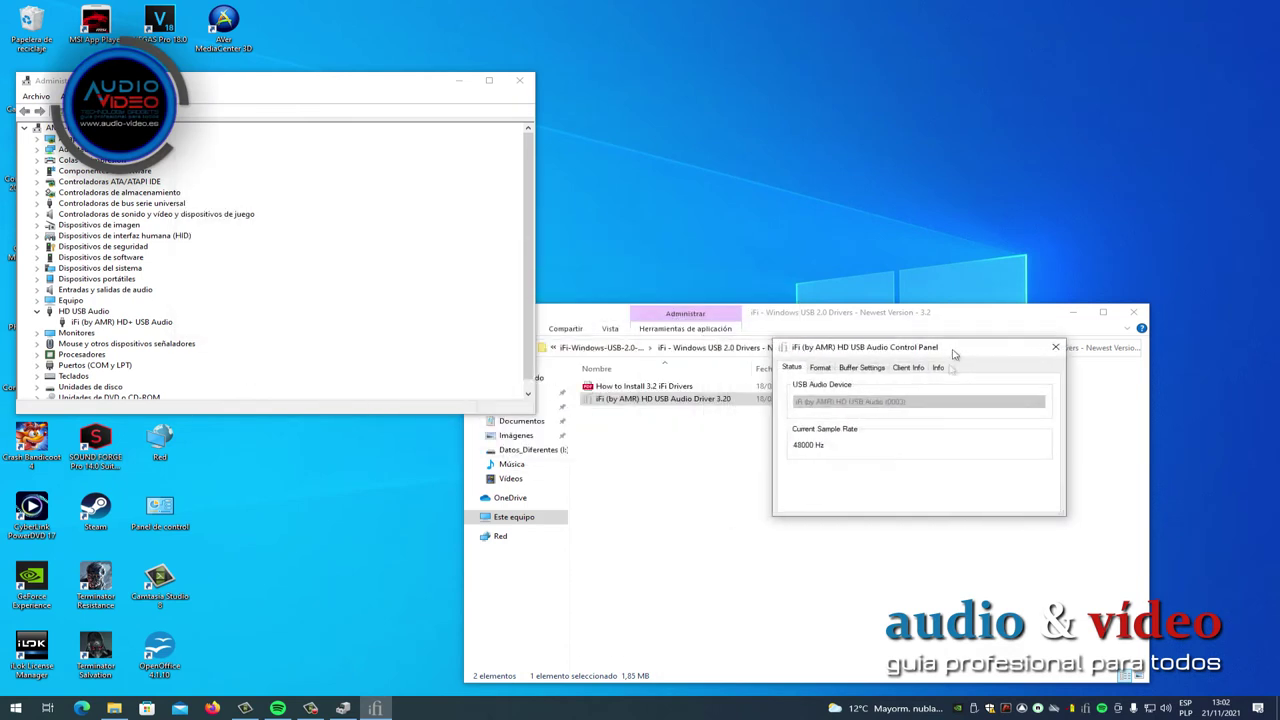
left_click(820, 368)
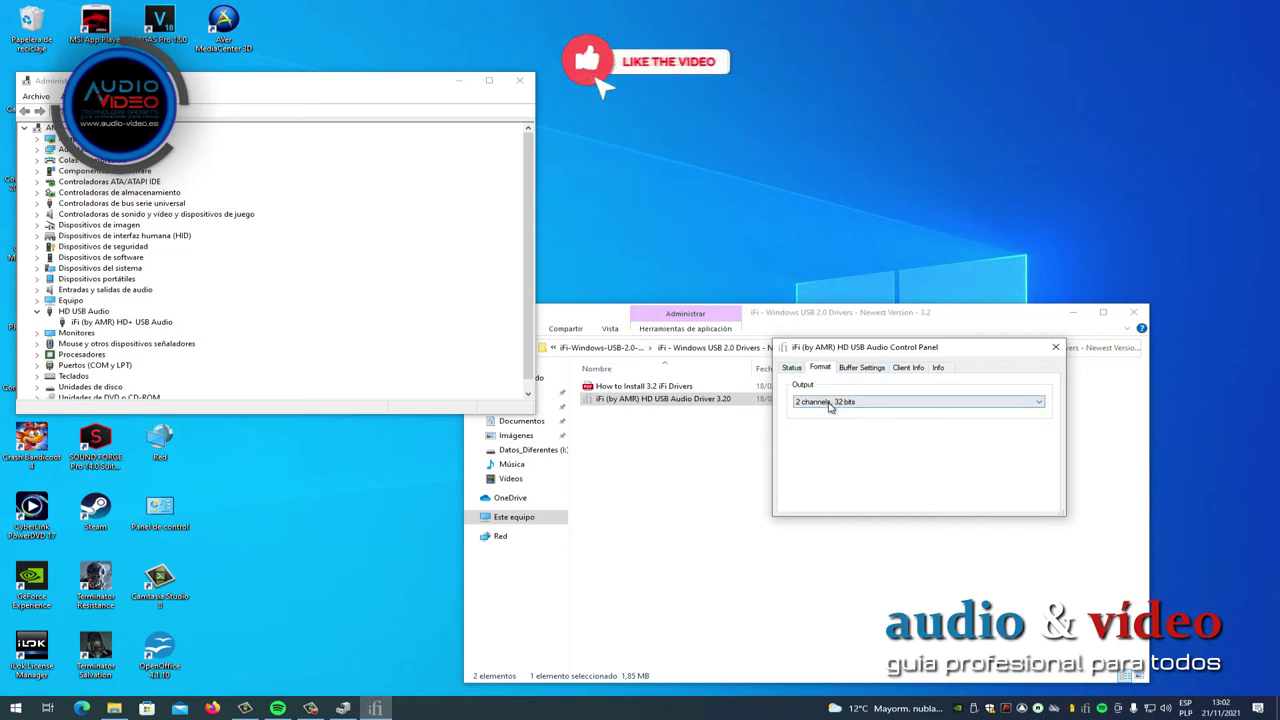
left_click(829, 404)
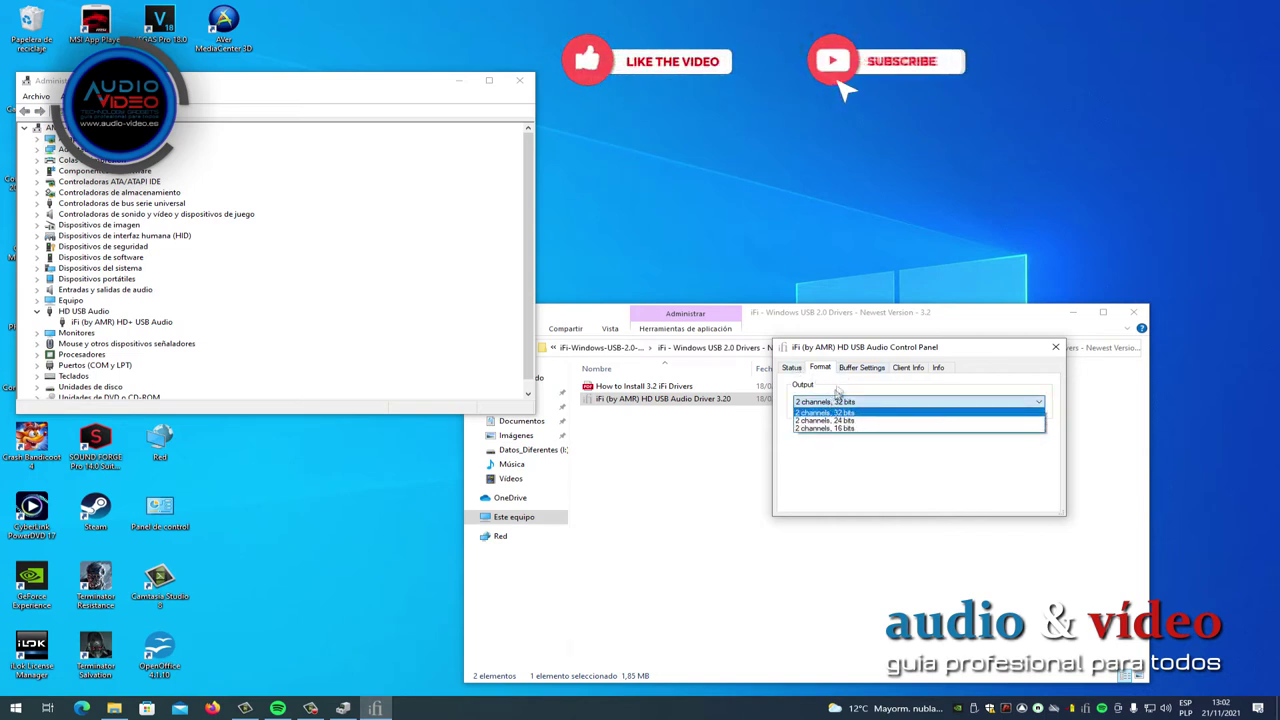
In the buffer settings, set the USB Streaming Mode to Extra Safe and the ASIO Buffer Size to 8192 samples
left_click(852, 370)
left_click(852, 370)
left_click(850, 401)
left_click(850, 401)
left_click(850, 447)
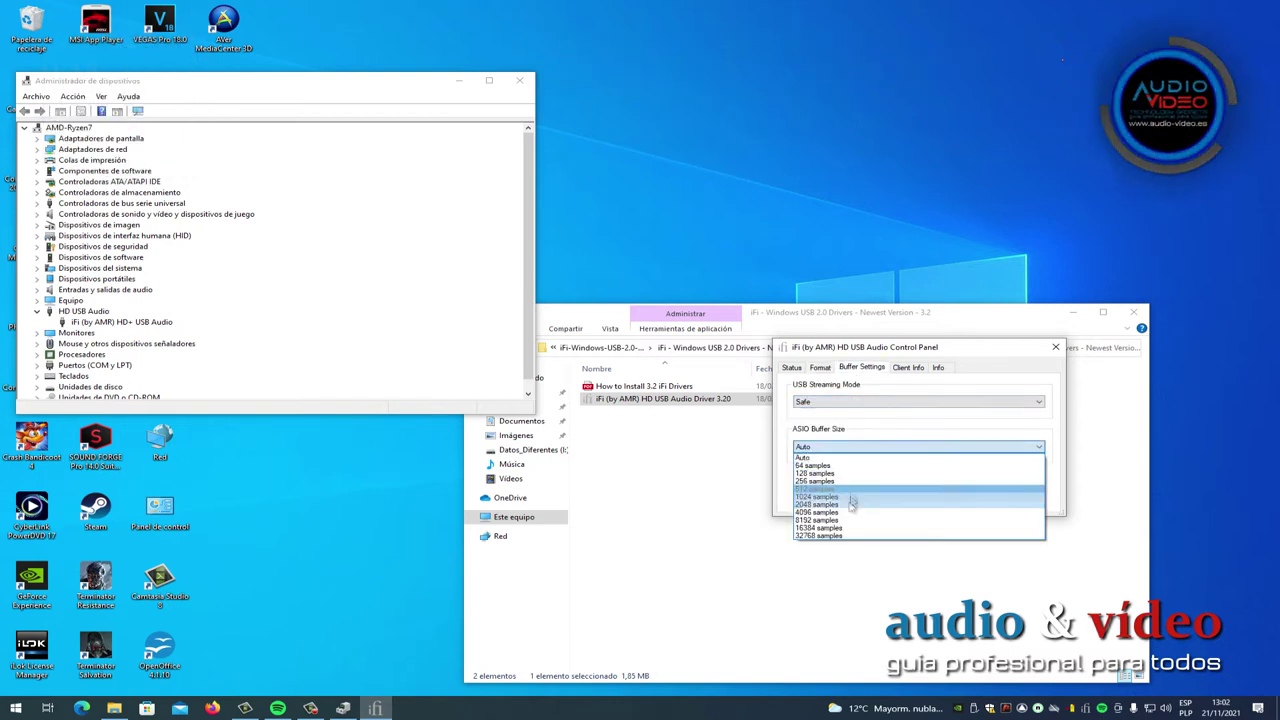
left_click(850, 521)
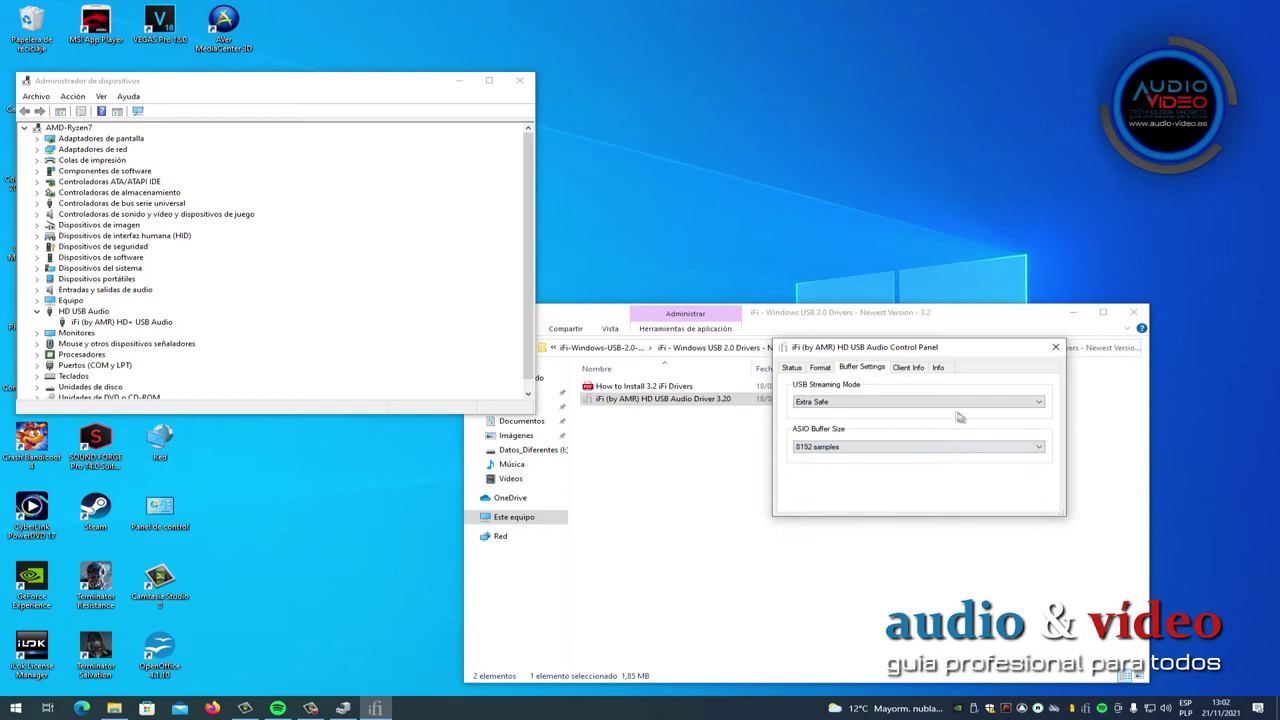
Review the client, device and driver information and the buffer settings, and close the iFi control panel
left_click(903, 369)
left_click(939, 369)
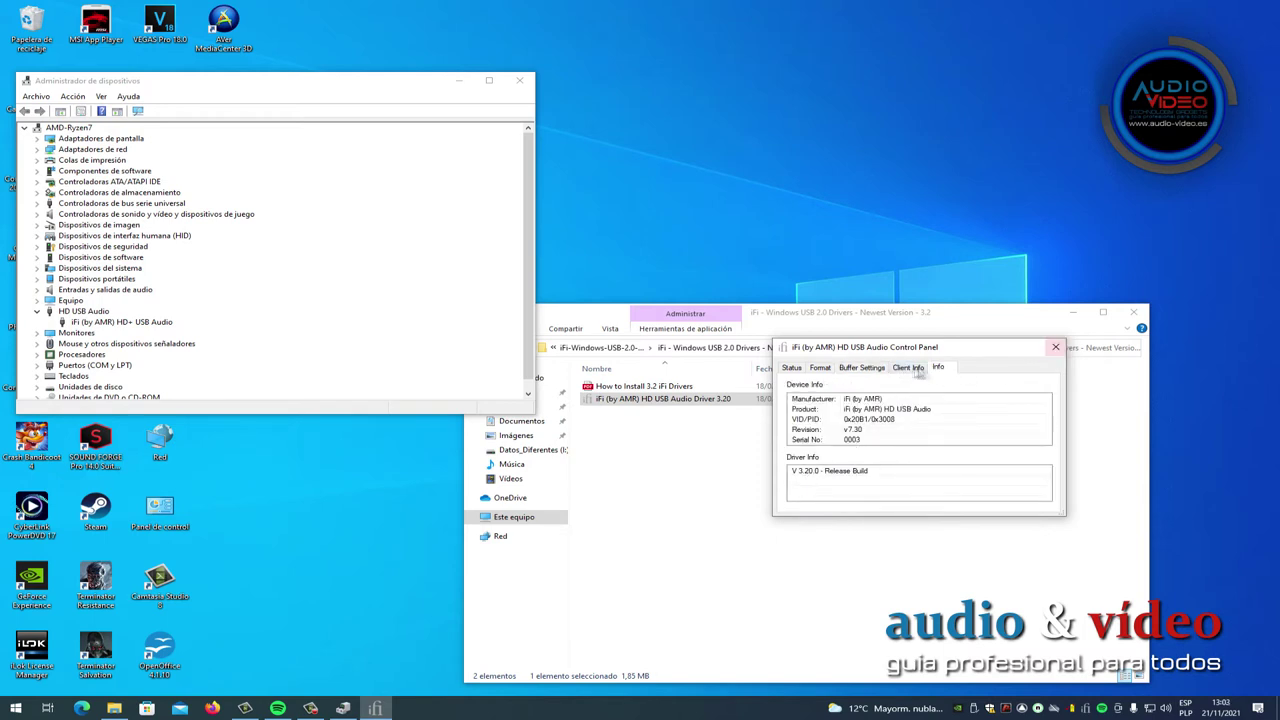
left_click(861, 368)
left_click(1055, 347)
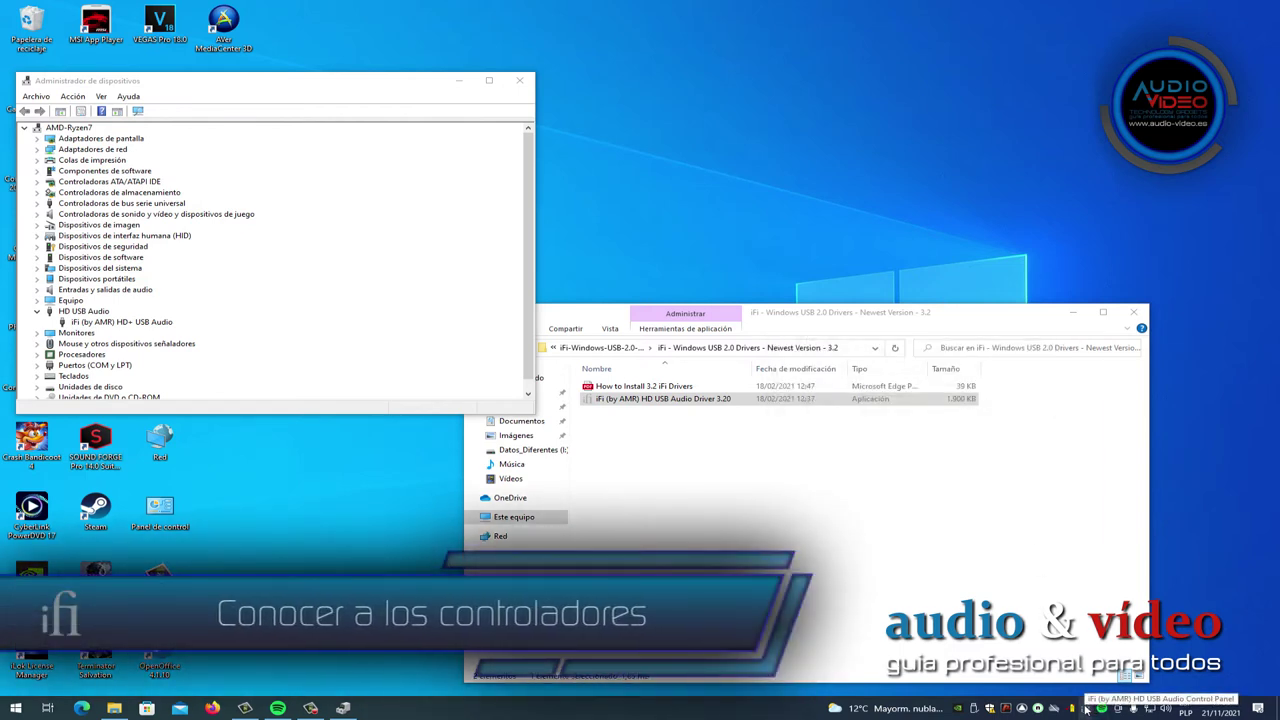
Open the properties of the iFi (by AMR) HD+ USB Audio speakers from the volume mixer and review the general information and levels
left_click(1165, 708)
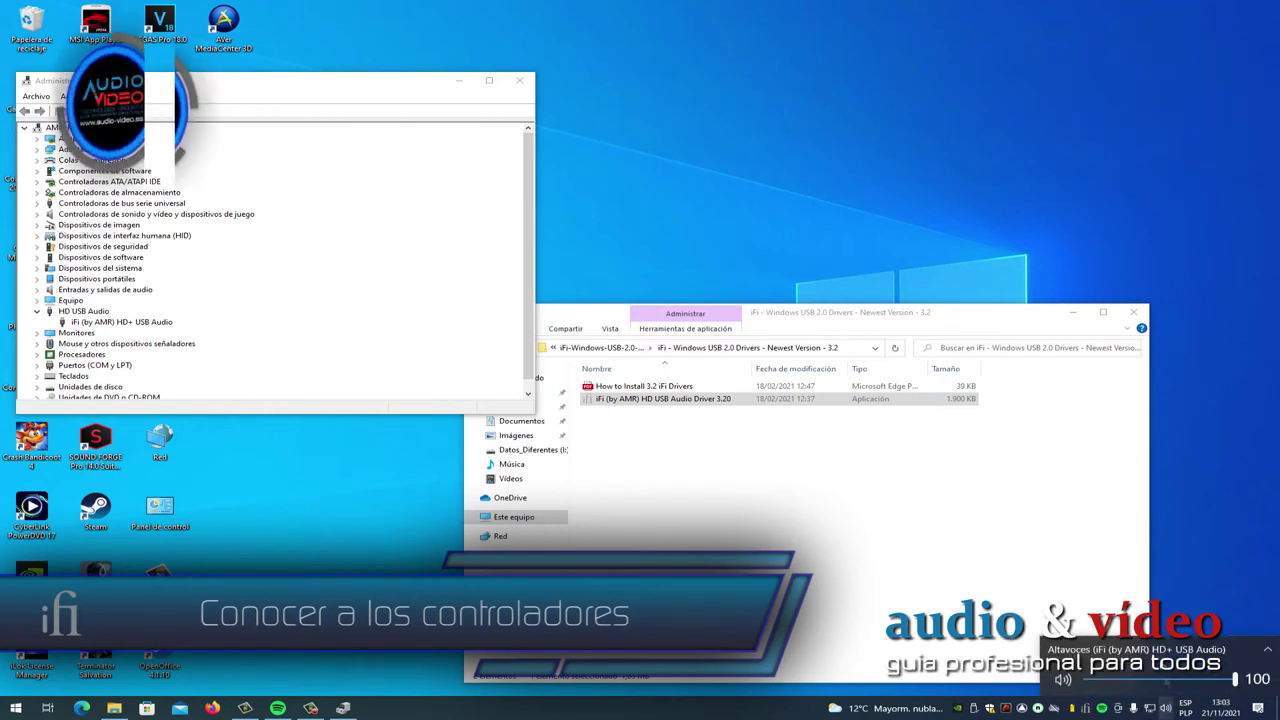
right_click(1165, 708)
left_click(1162, 645)
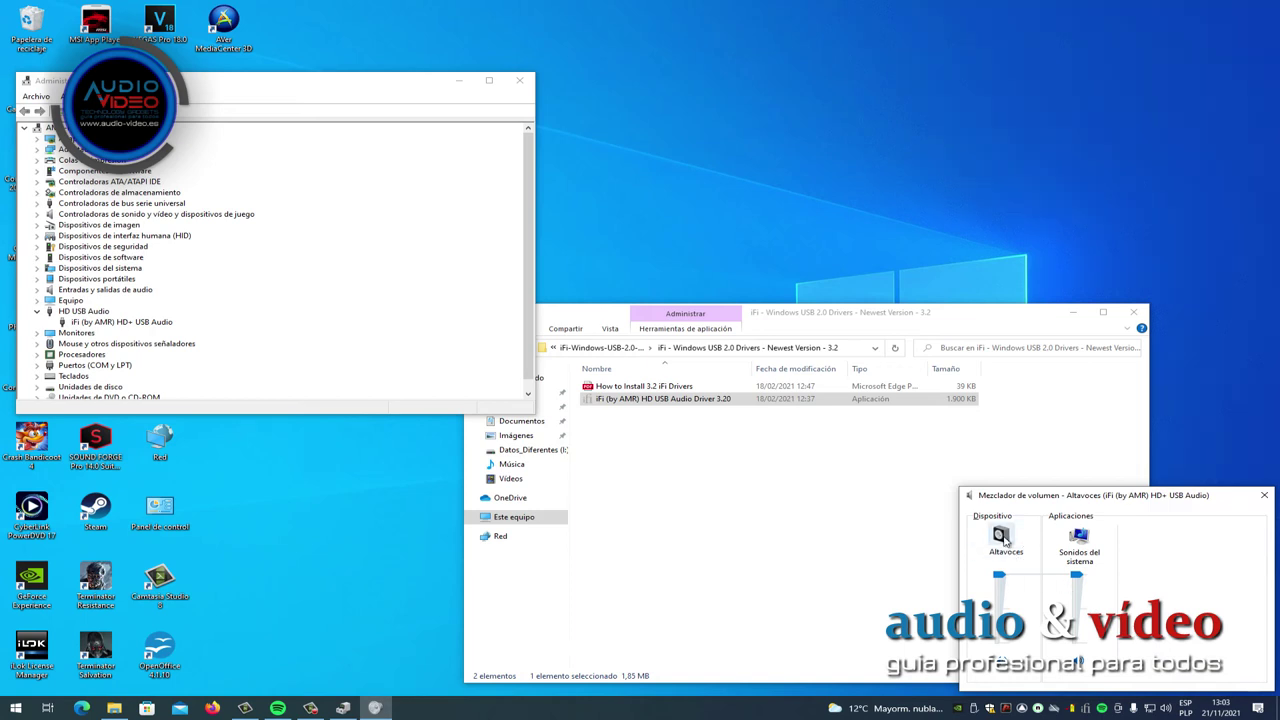
left_click(1002, 538)
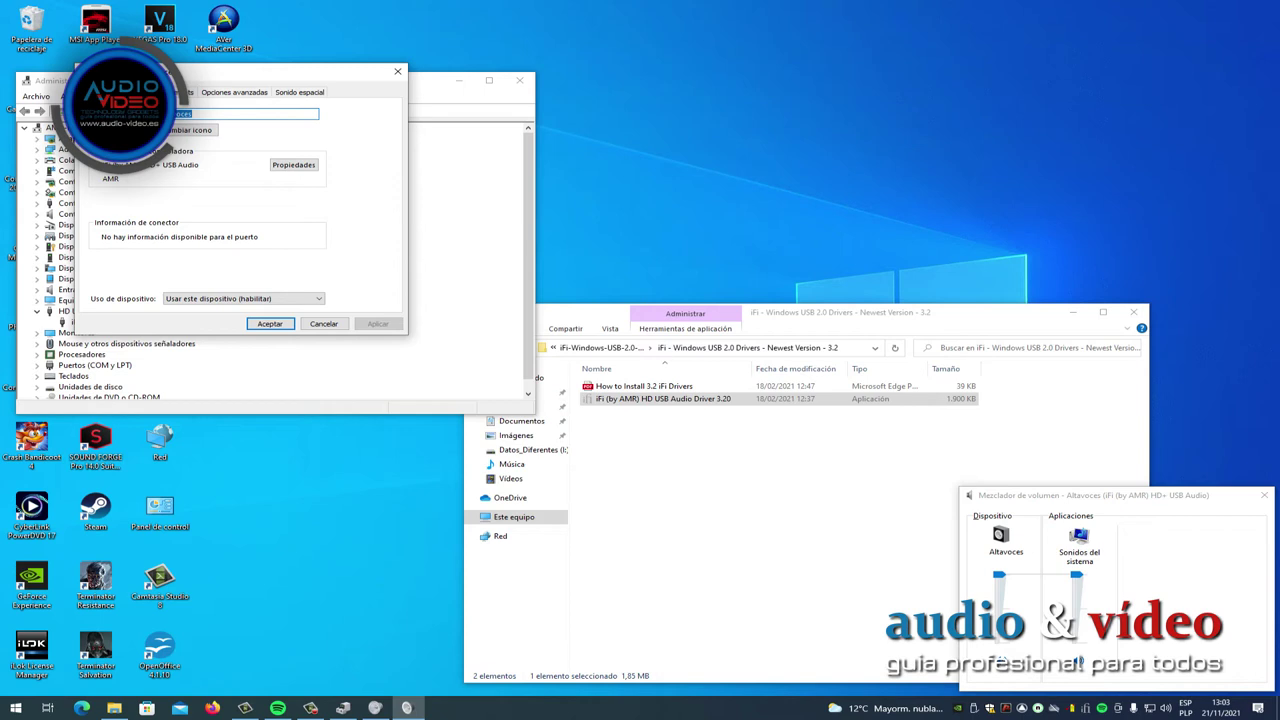
key("ctrl+Tab")
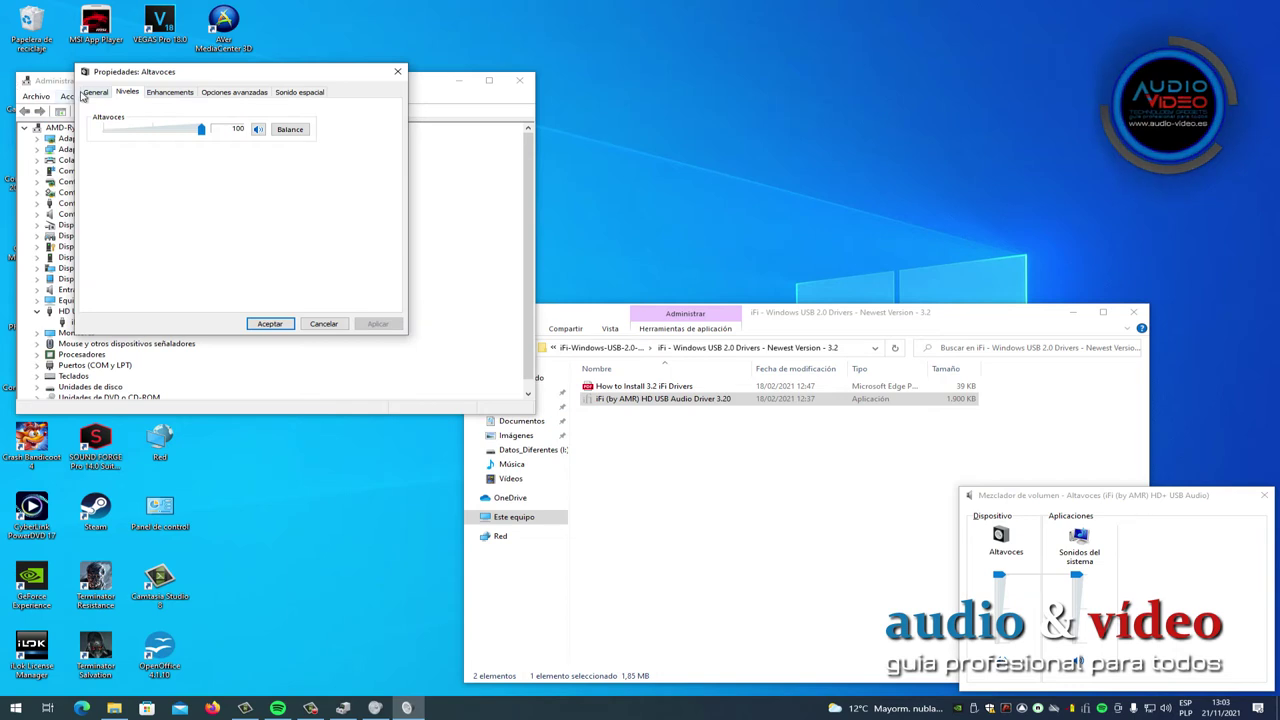
left_click(88, 94)
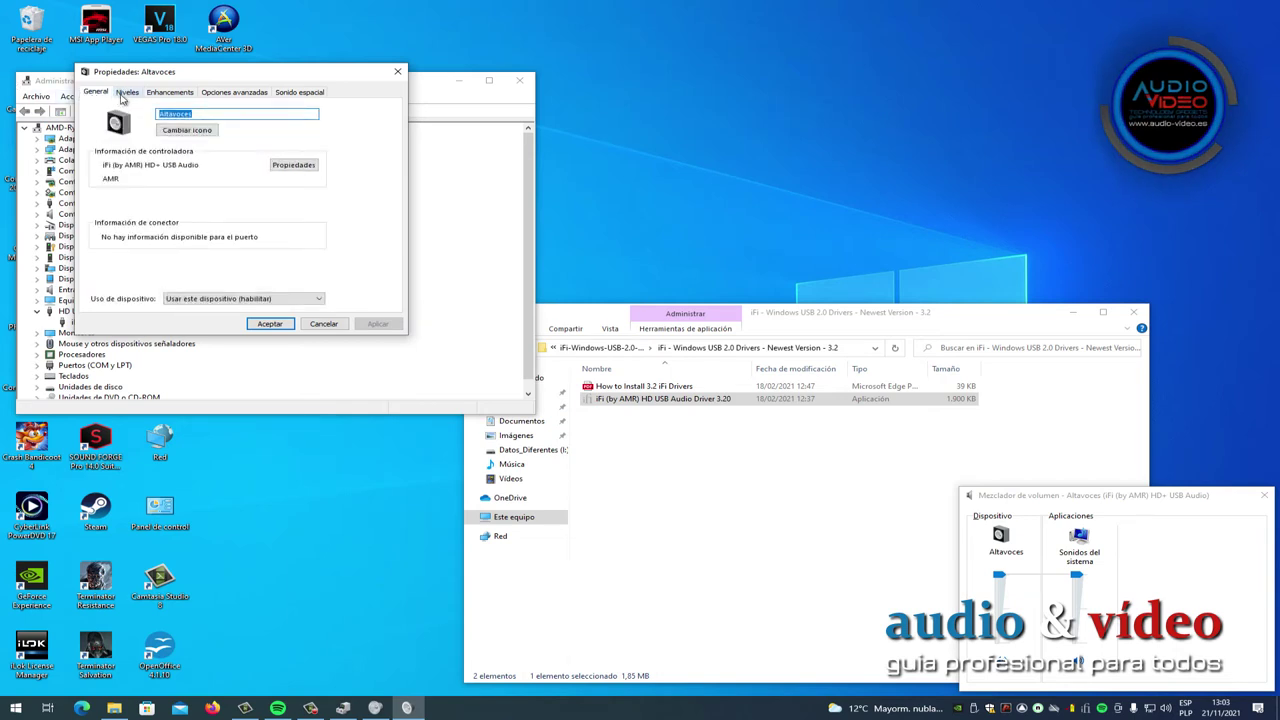
Try a Bass Boost frequency of 450 Hz with boost level None in the speaker enhancements, and discard the settings
left_click(170, 92)
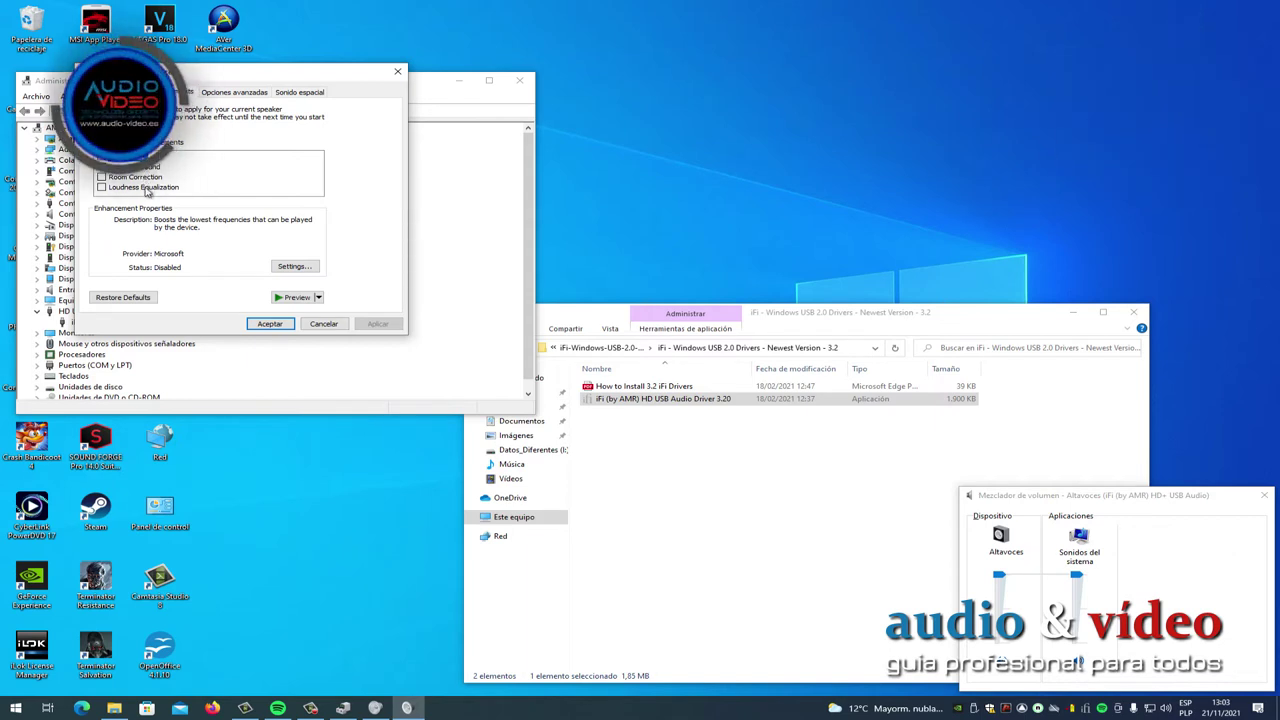
left_click(322, 266)
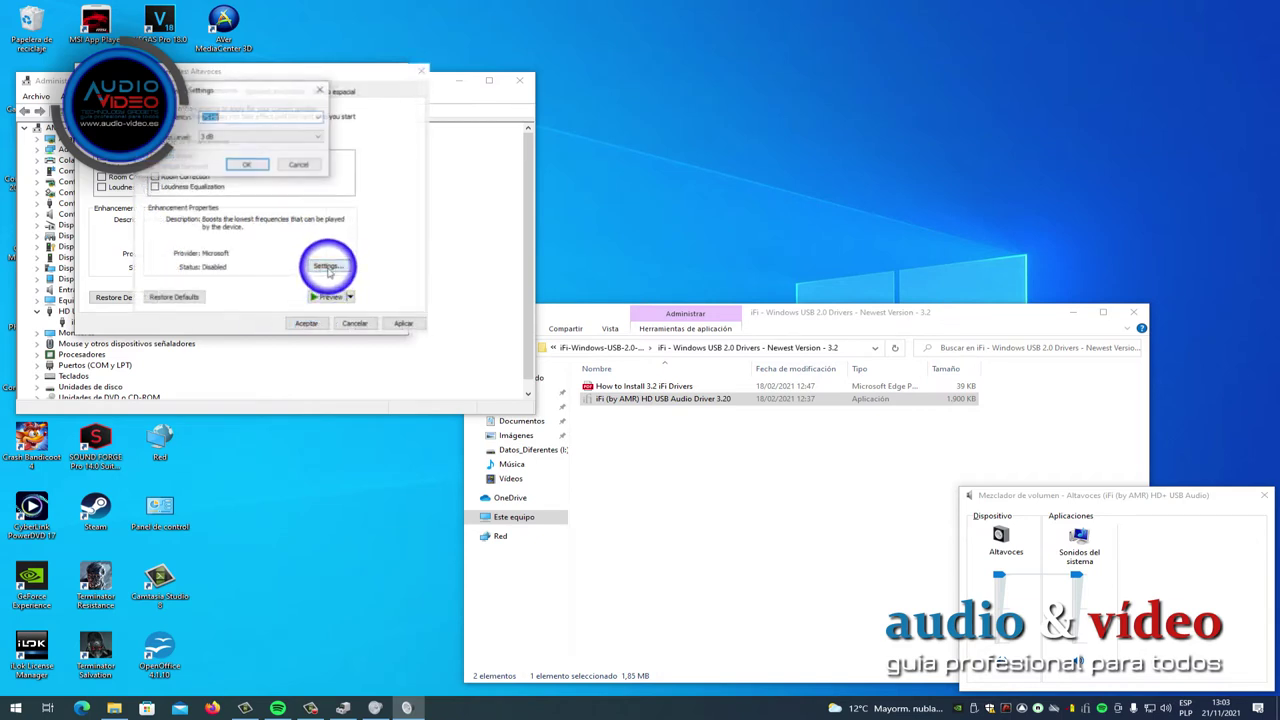
left_click(317, 120)
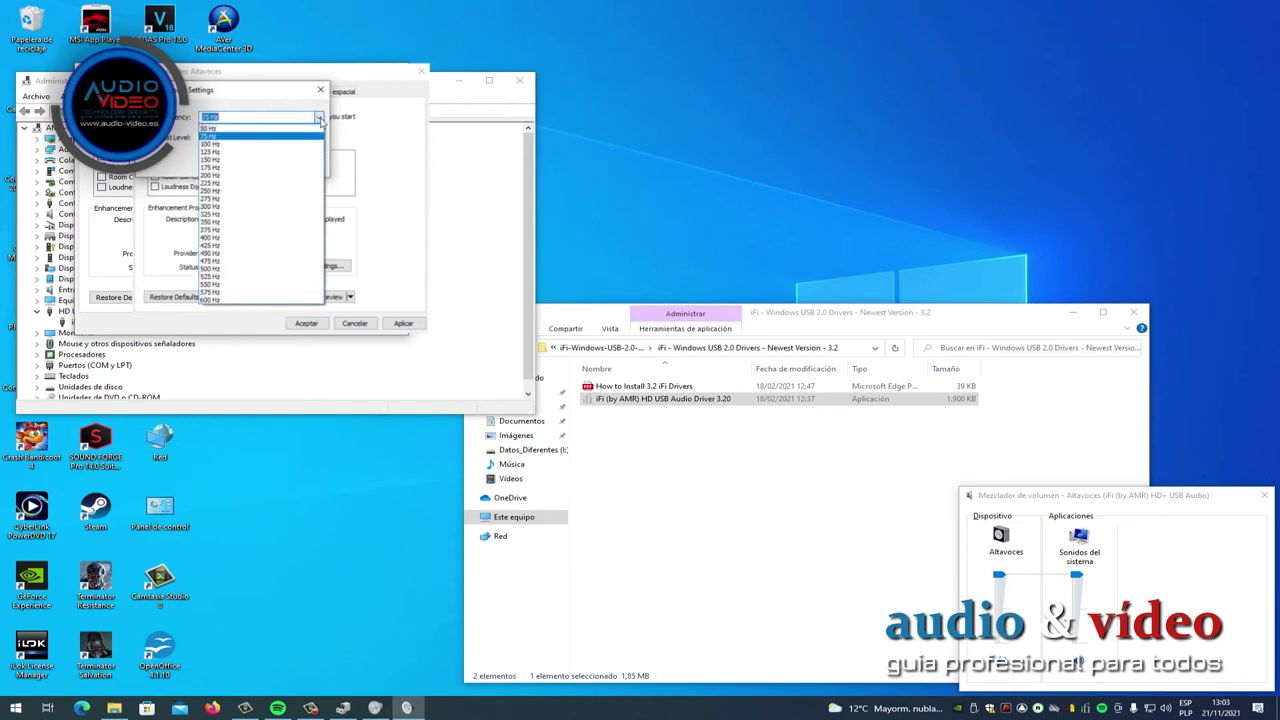
left_click(318, 121)
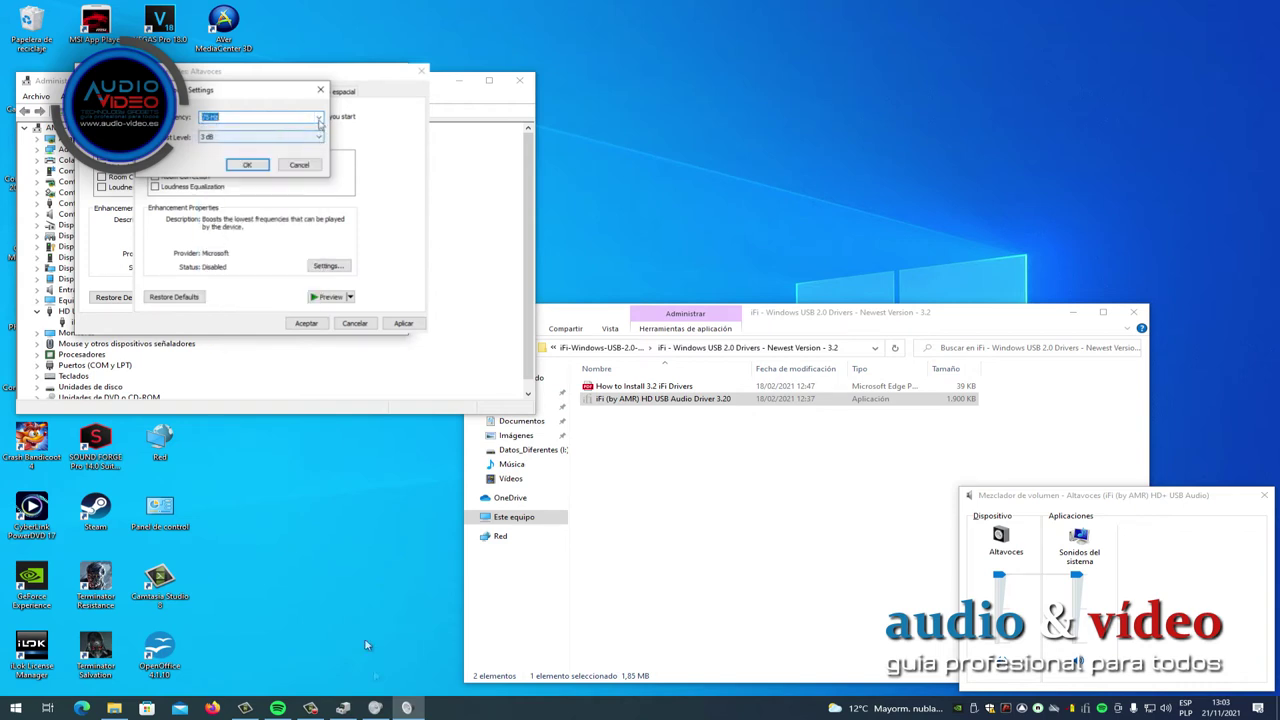
left_click(318, 120)
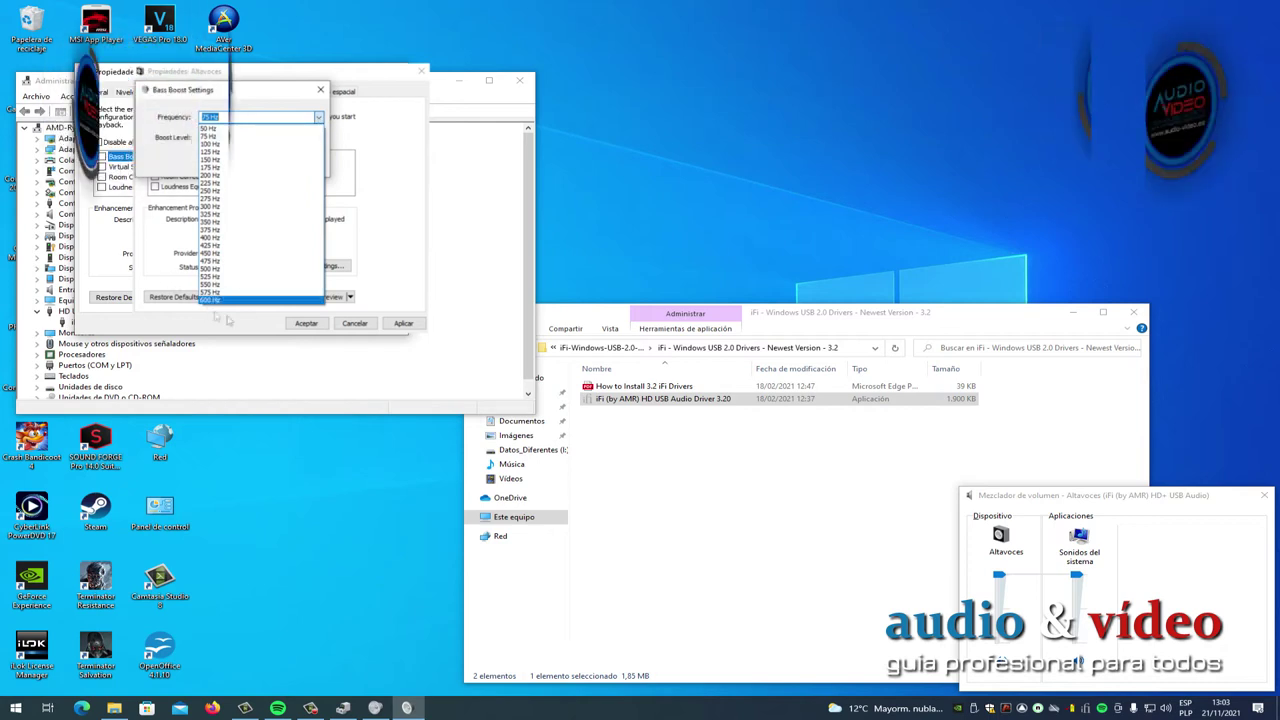
left_click(268, 252)
left_click(268, 138)
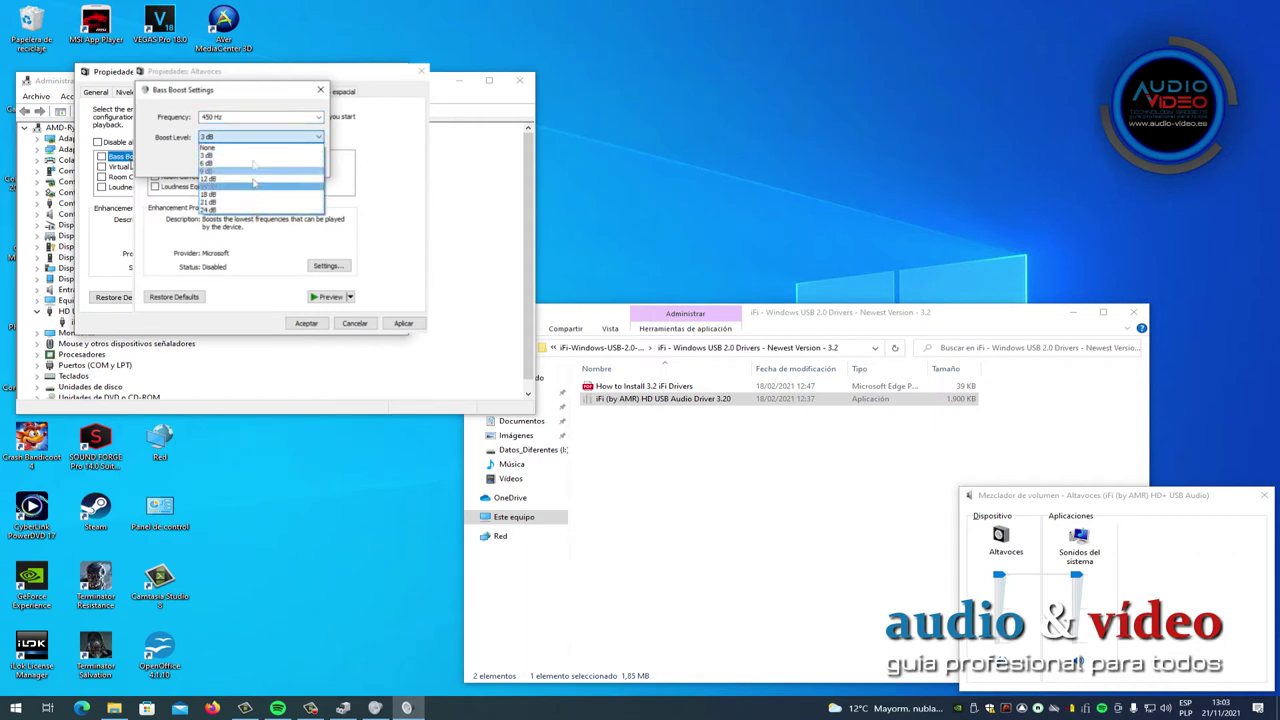
left_click(253, 148)
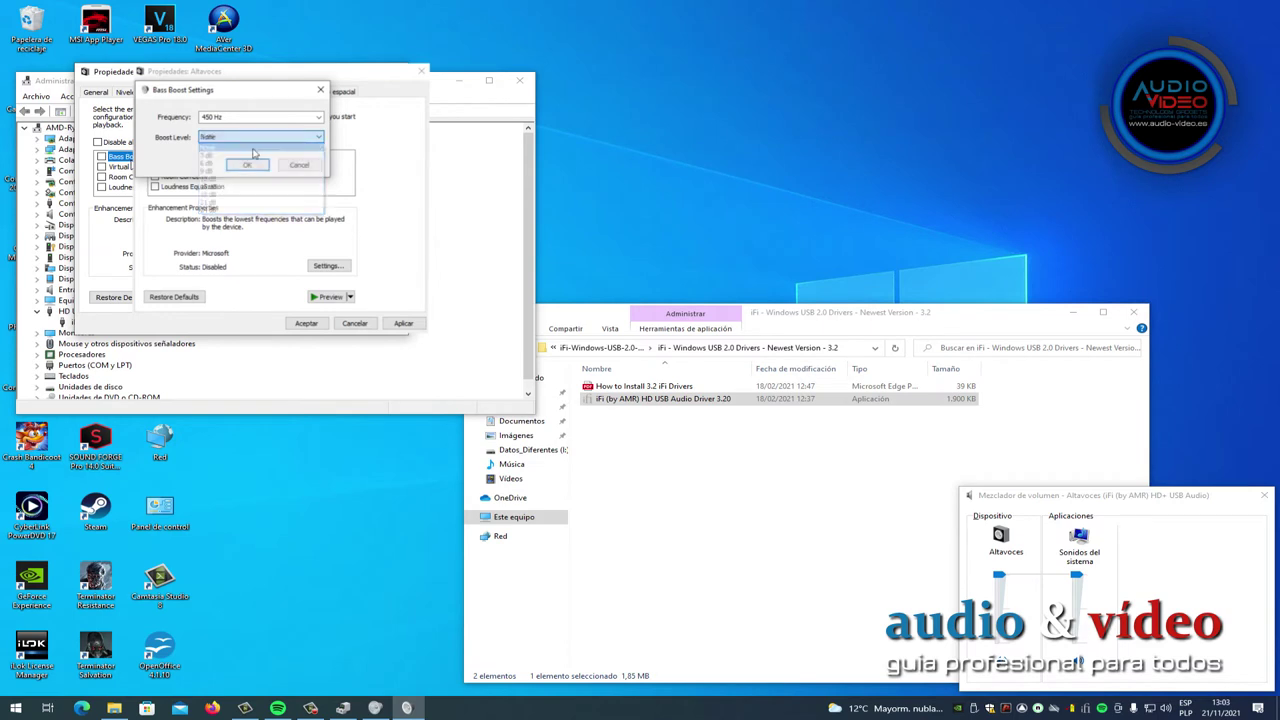
left_click(292, 166)
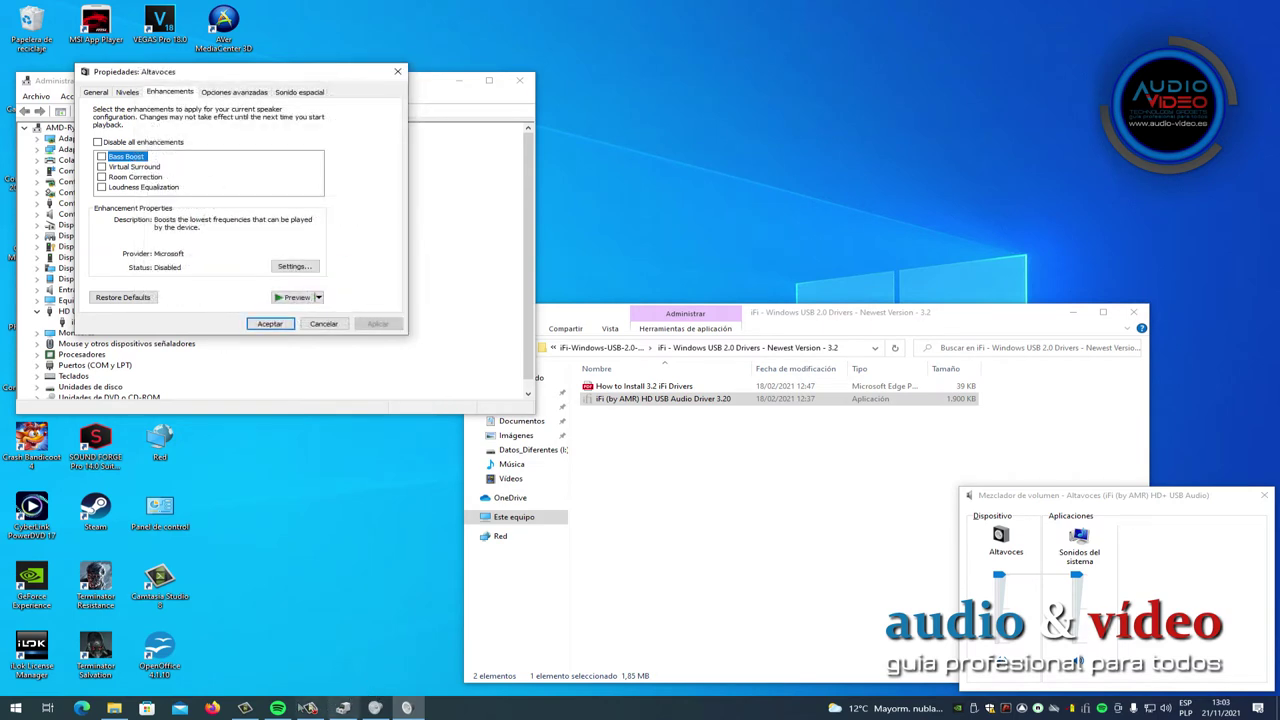
Try the Virtual Surround enhancement by applying it to the speakers, and turn it off again
left_click(102, 166)
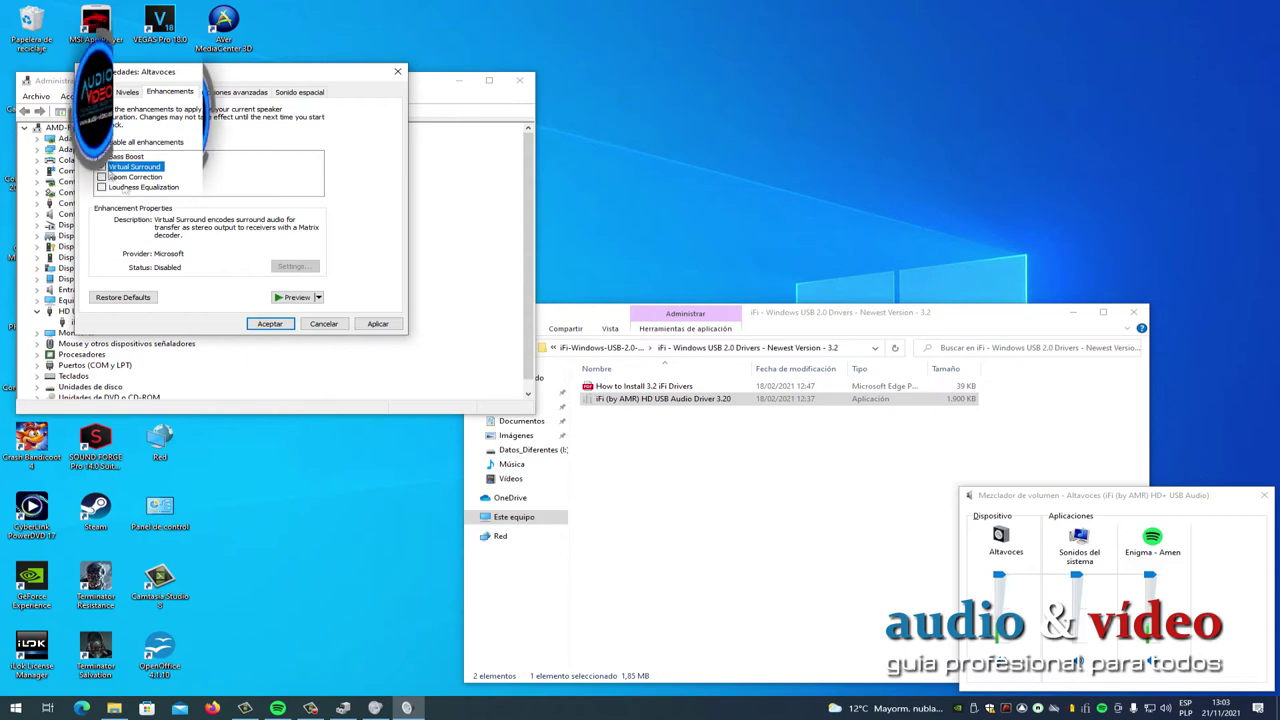
left_click(375, 324)
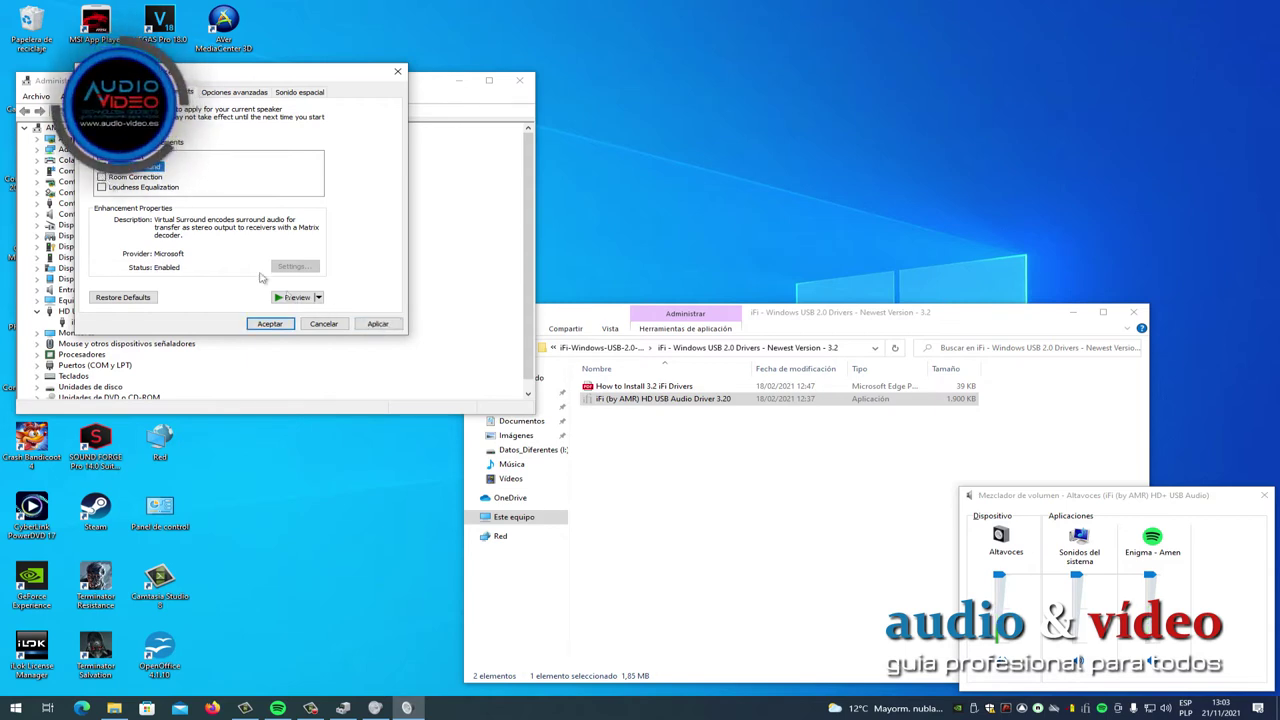
left_click(377, 324)
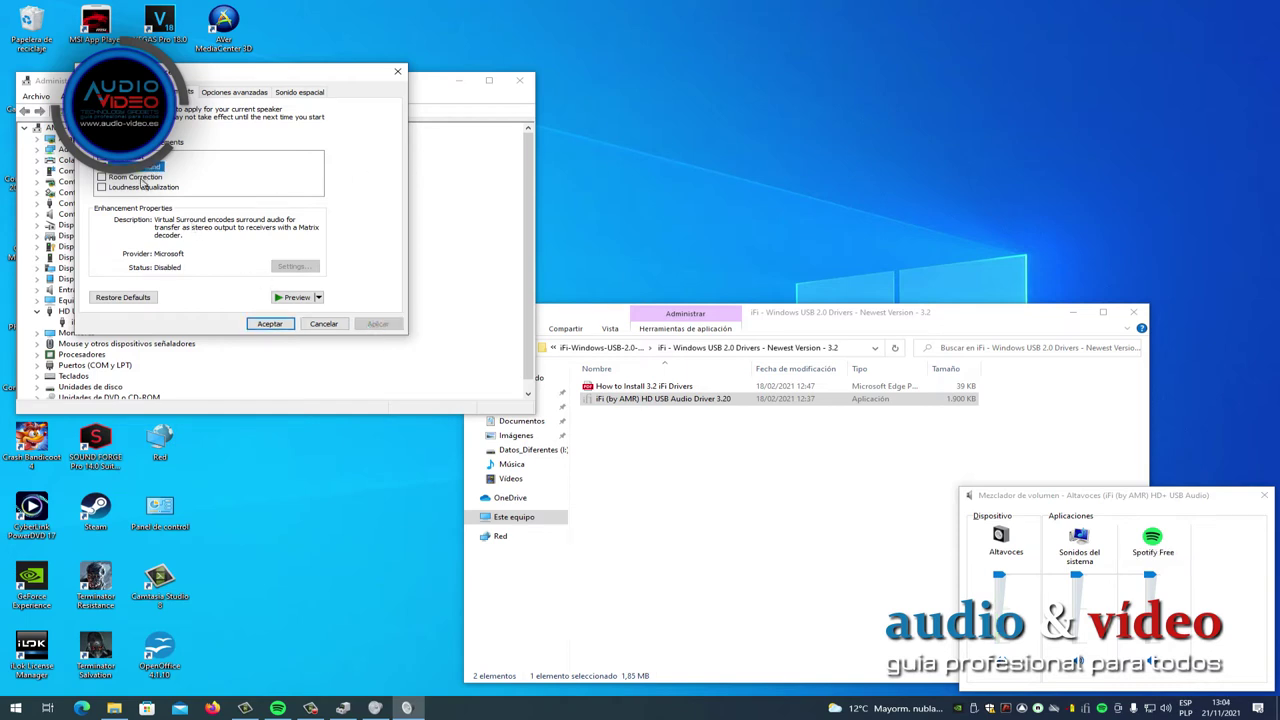
Start the Room Correction calibration using the Realtek(R) Audio microphone
left_click(140, 177)
left_click(294, 266)
left_click(314, 334)
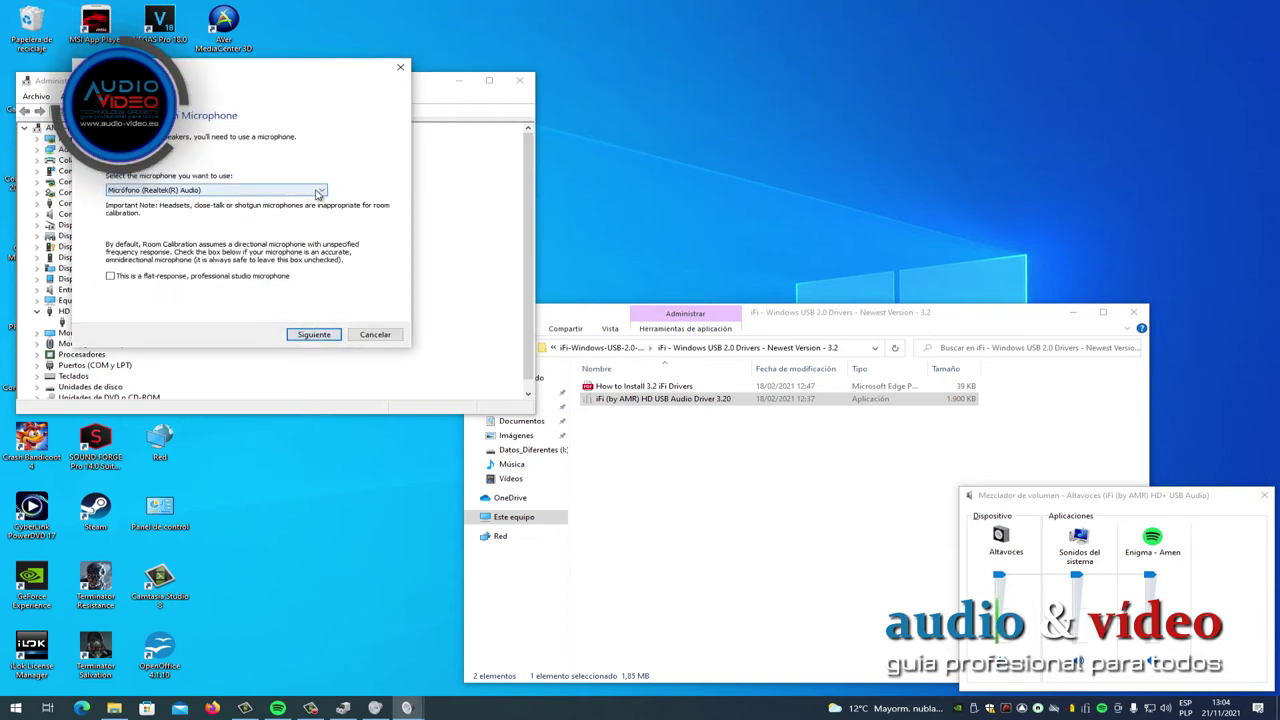
left_click(314, 334)
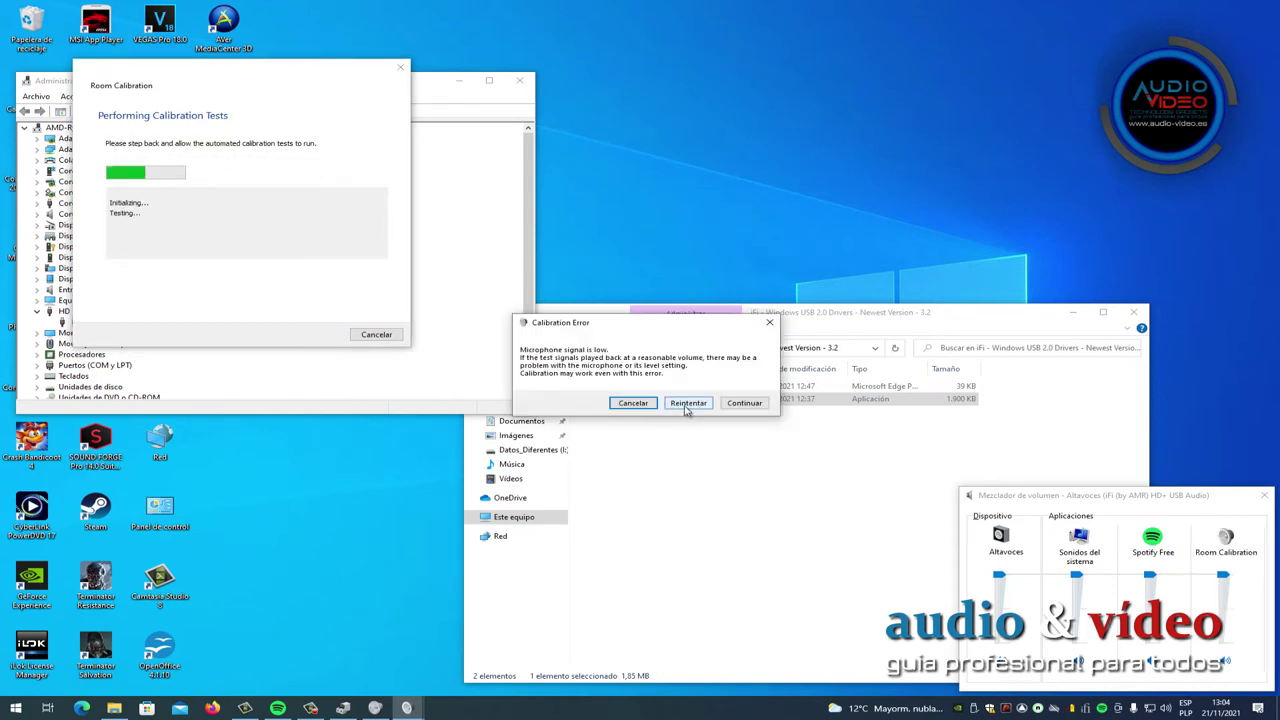
Retry the room calibration test, continue past the calibration error, and apply the recommended settings
left_click(688, 404)
left_click(742, 405)
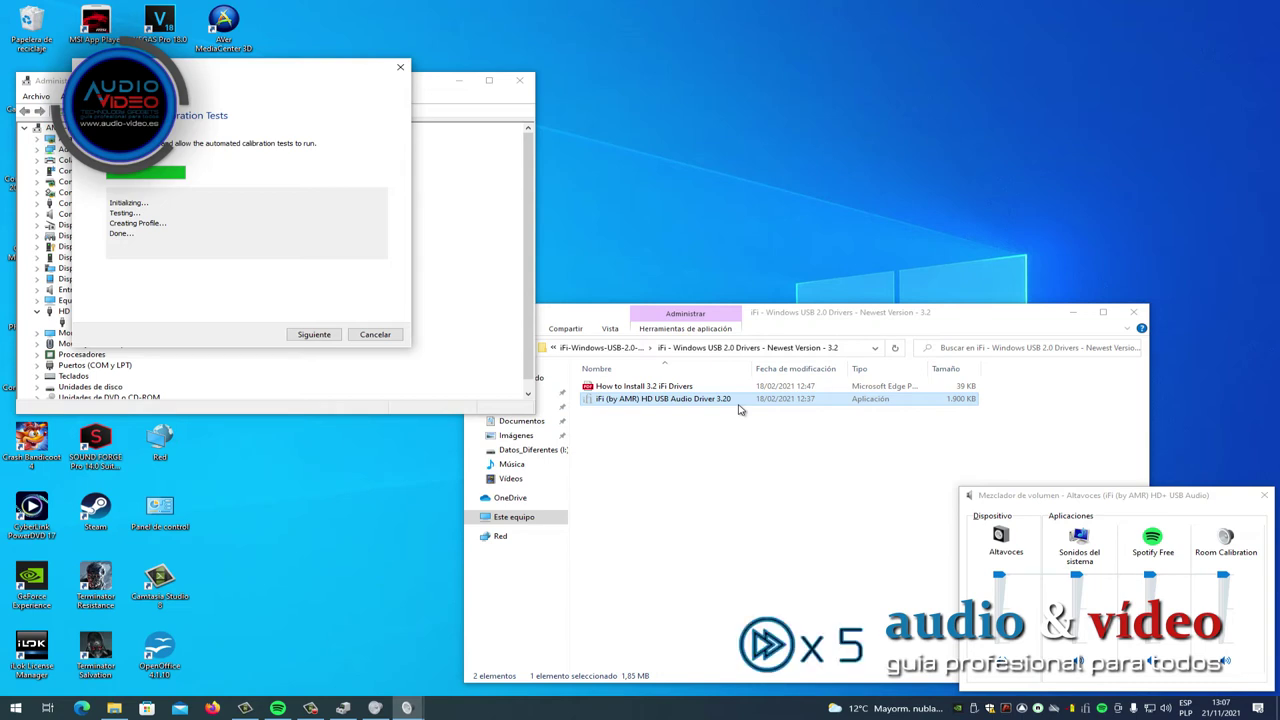
left_click(314, 334)
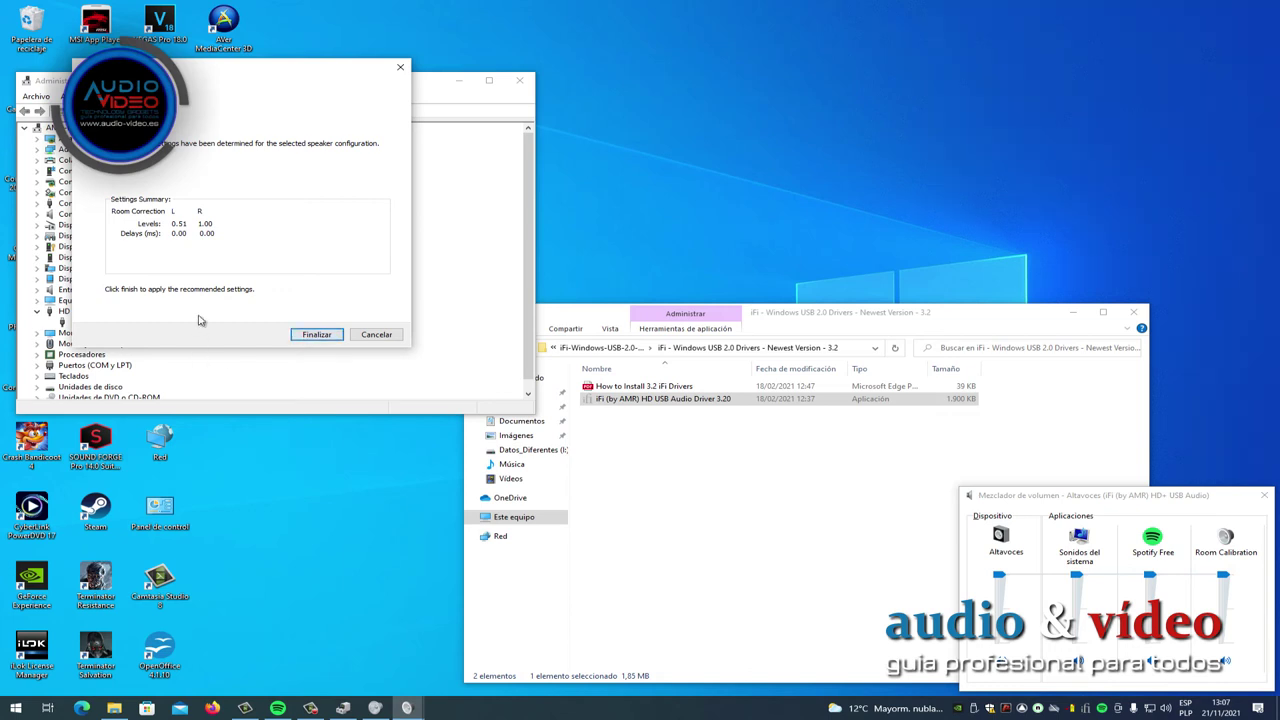
left_click(316, 335)
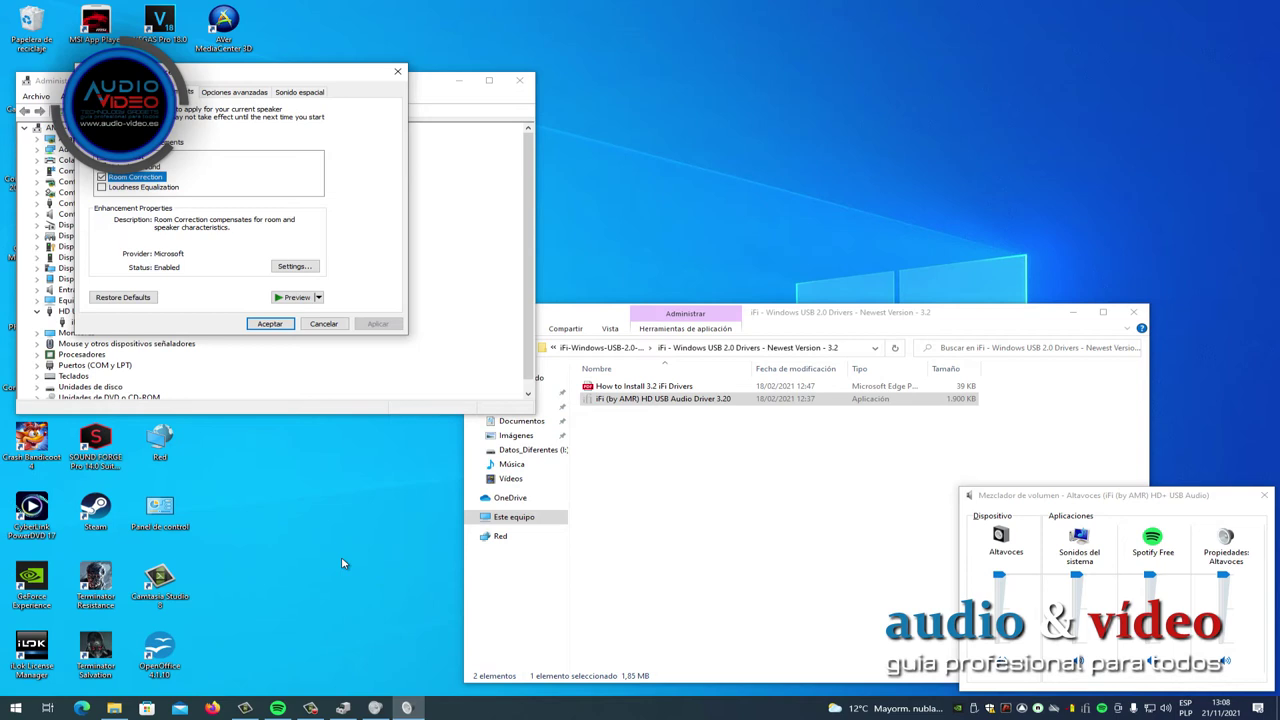
Turn off Room Correction, enable Loudness Equalization, and view its release time settings without changing them
key("space")
key("Down")
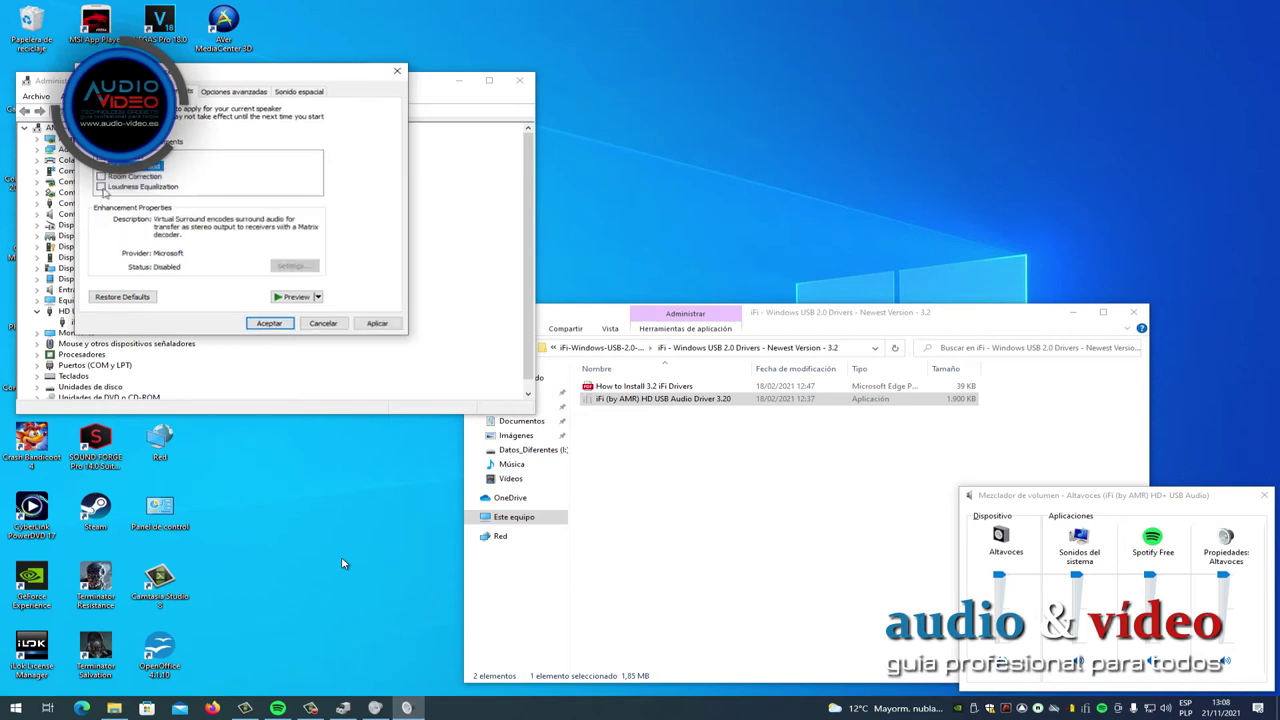
left_click(300, 267)
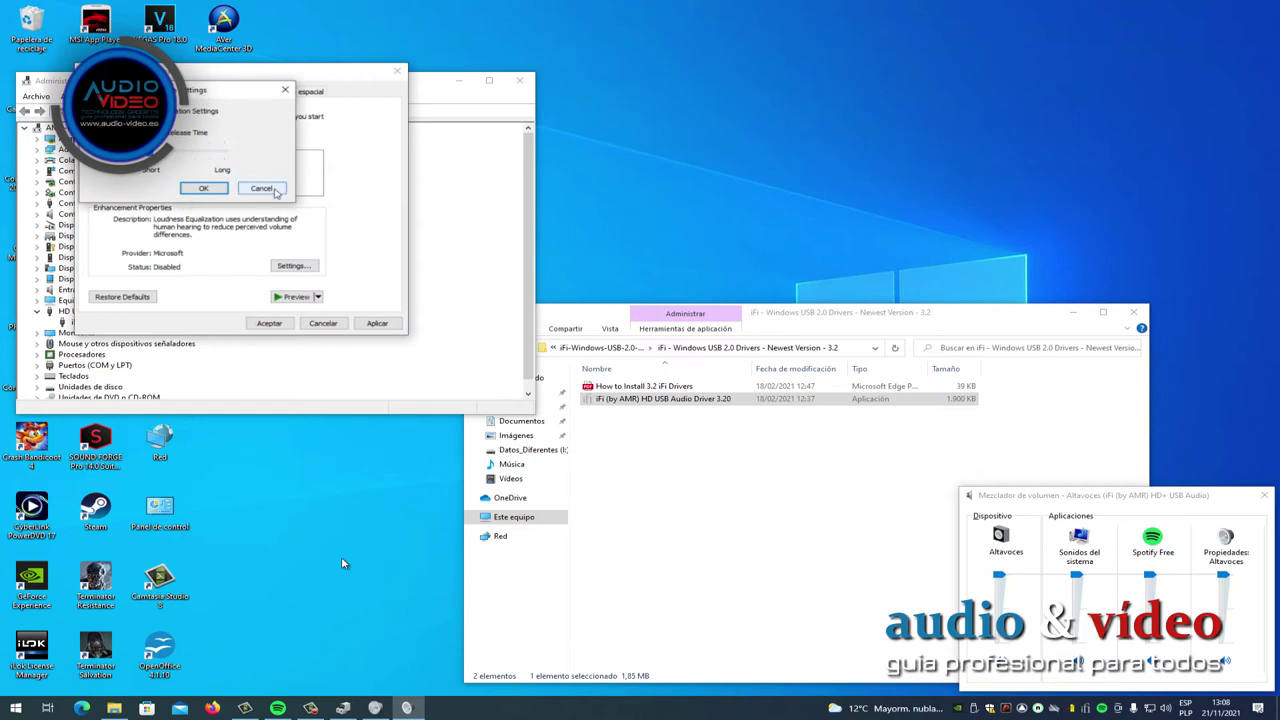
left_click(261, 188)
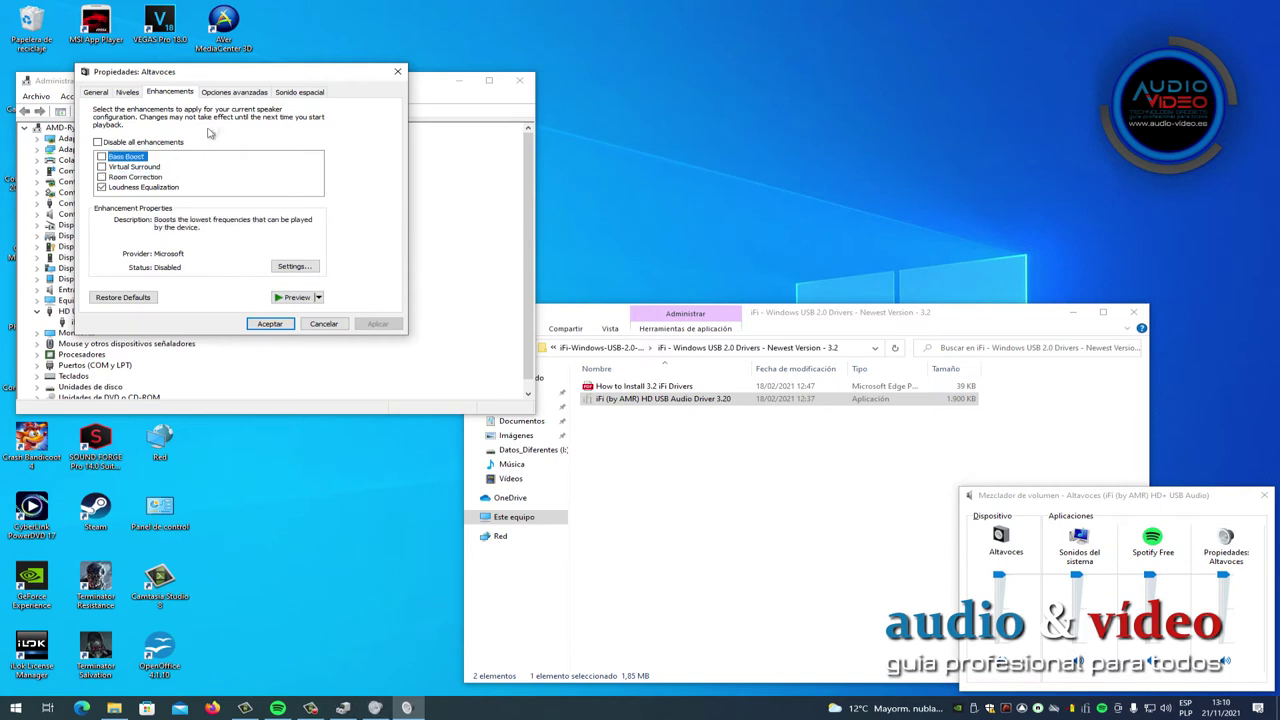
Review the speakers' default format, exclusive mode, spatial sound options and levels, and accept the properties
left_click(245, 92)
left_click(262, 151)
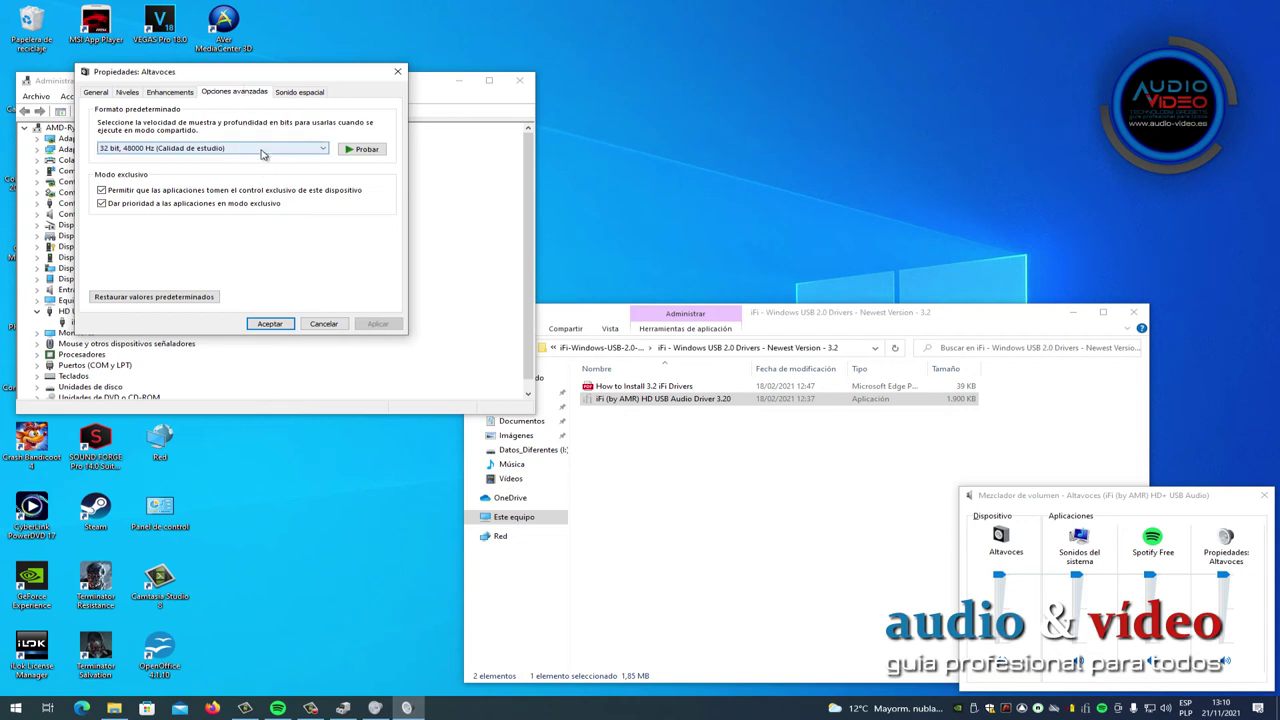
left_click(283, 132)
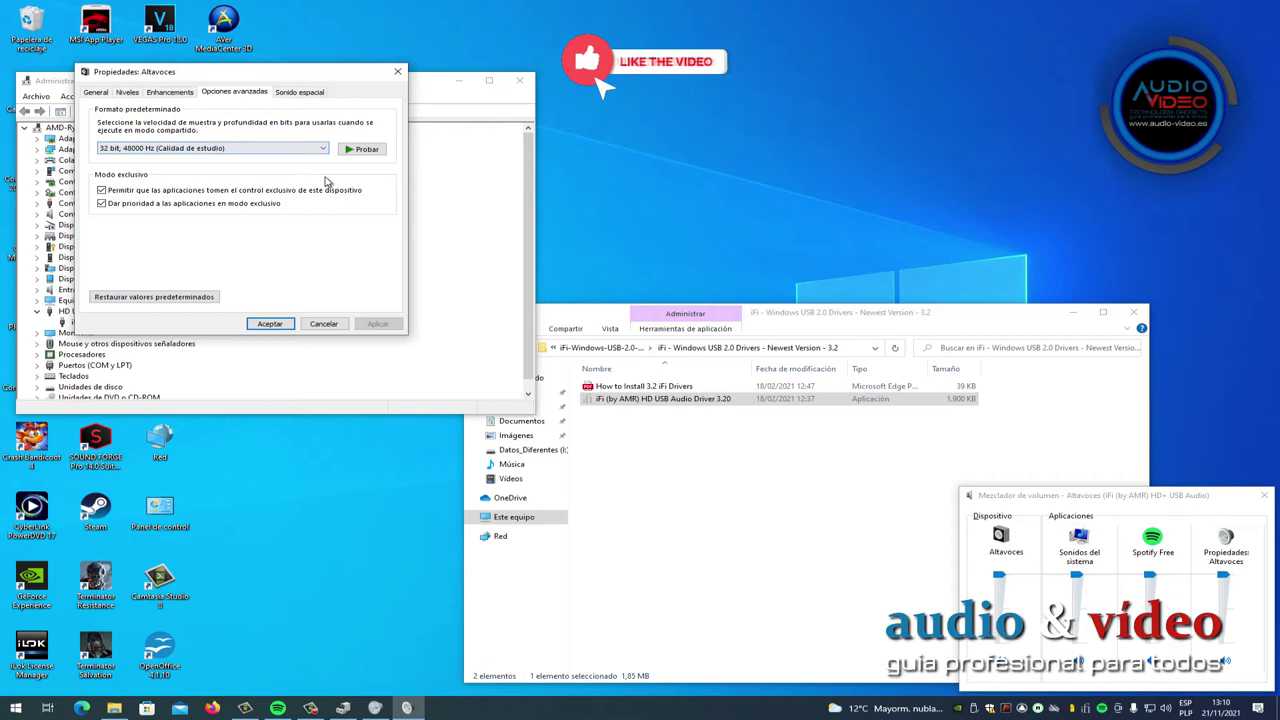
left_click(303, 96)
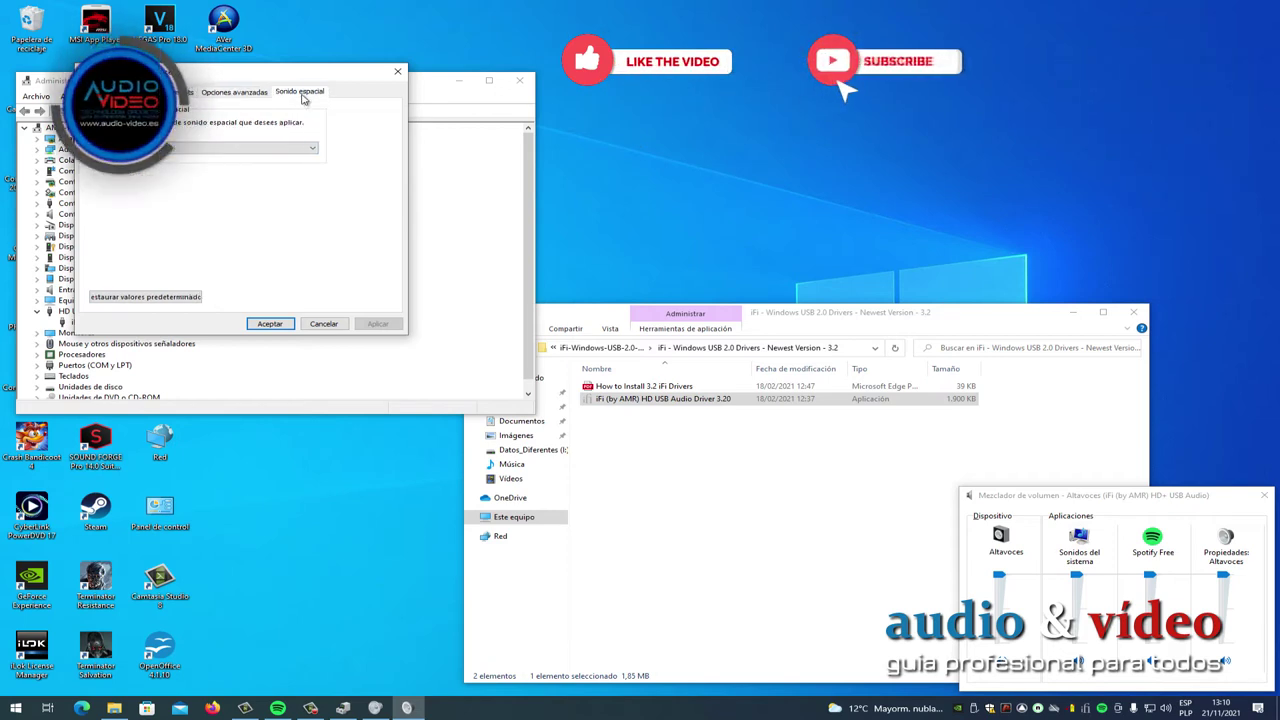
left_click(308, 150)
left_click(308, 150)
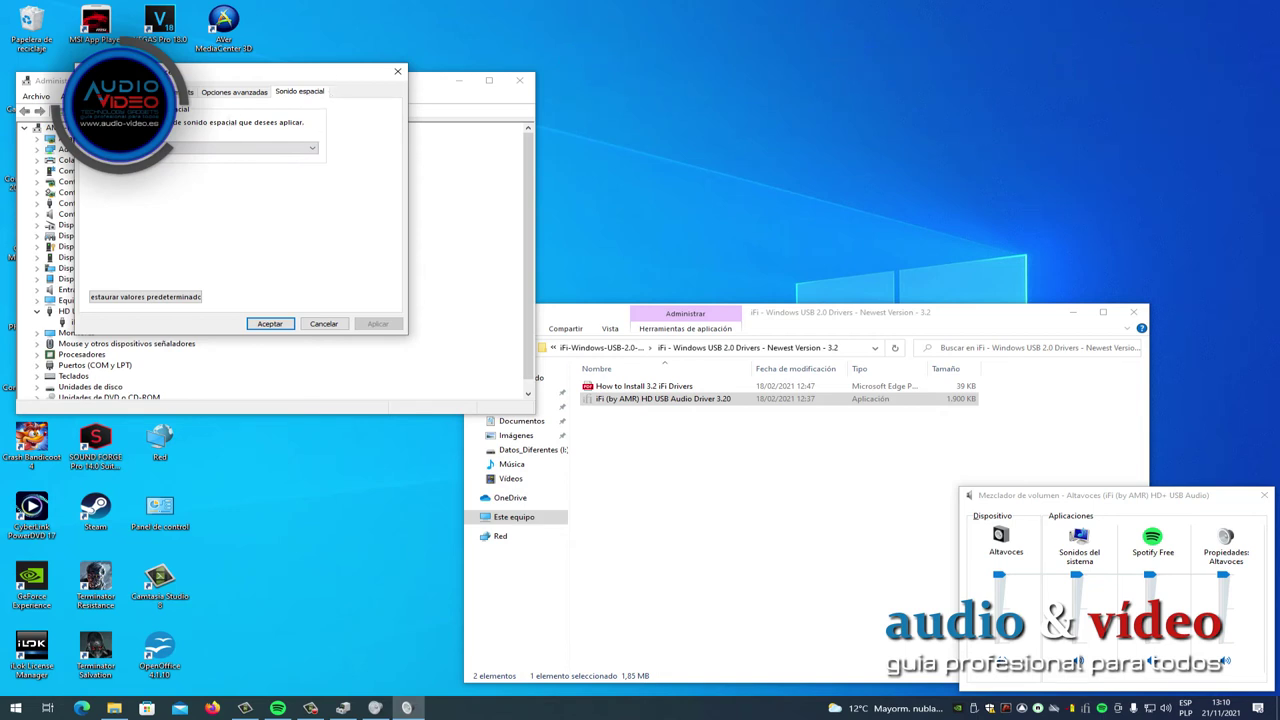
left_click(130, 92)
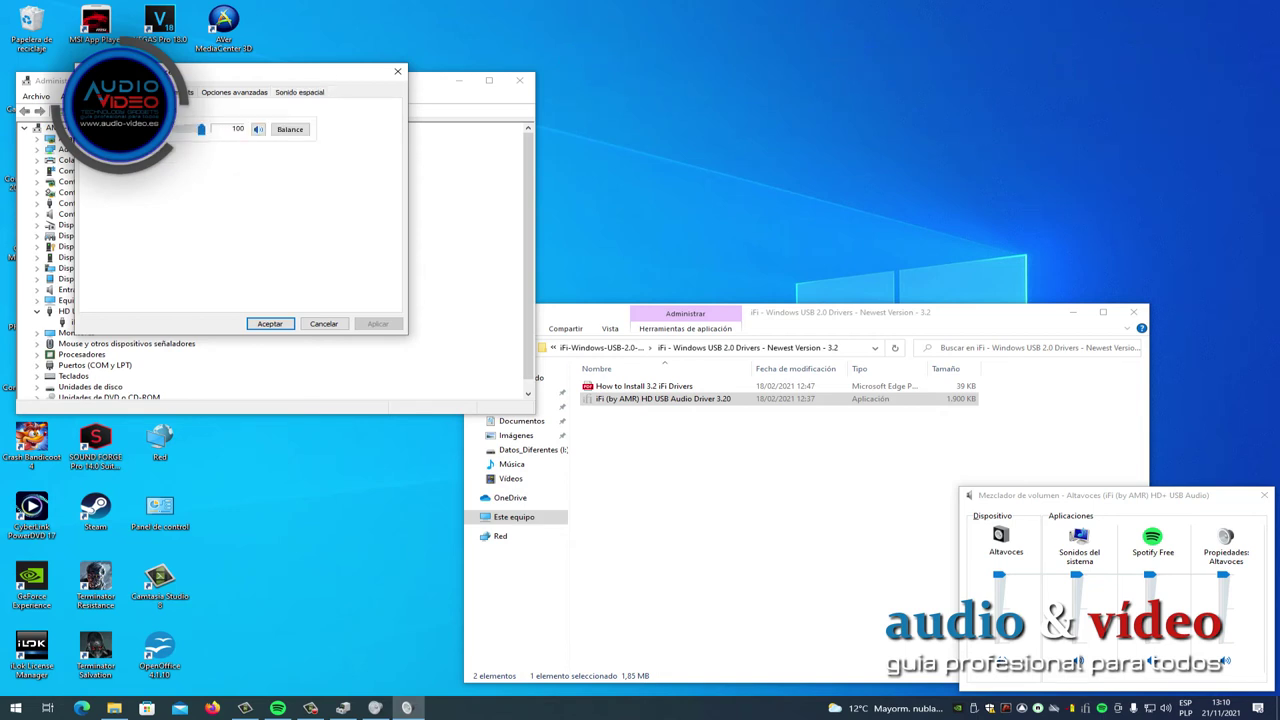
left_click(270, 323)
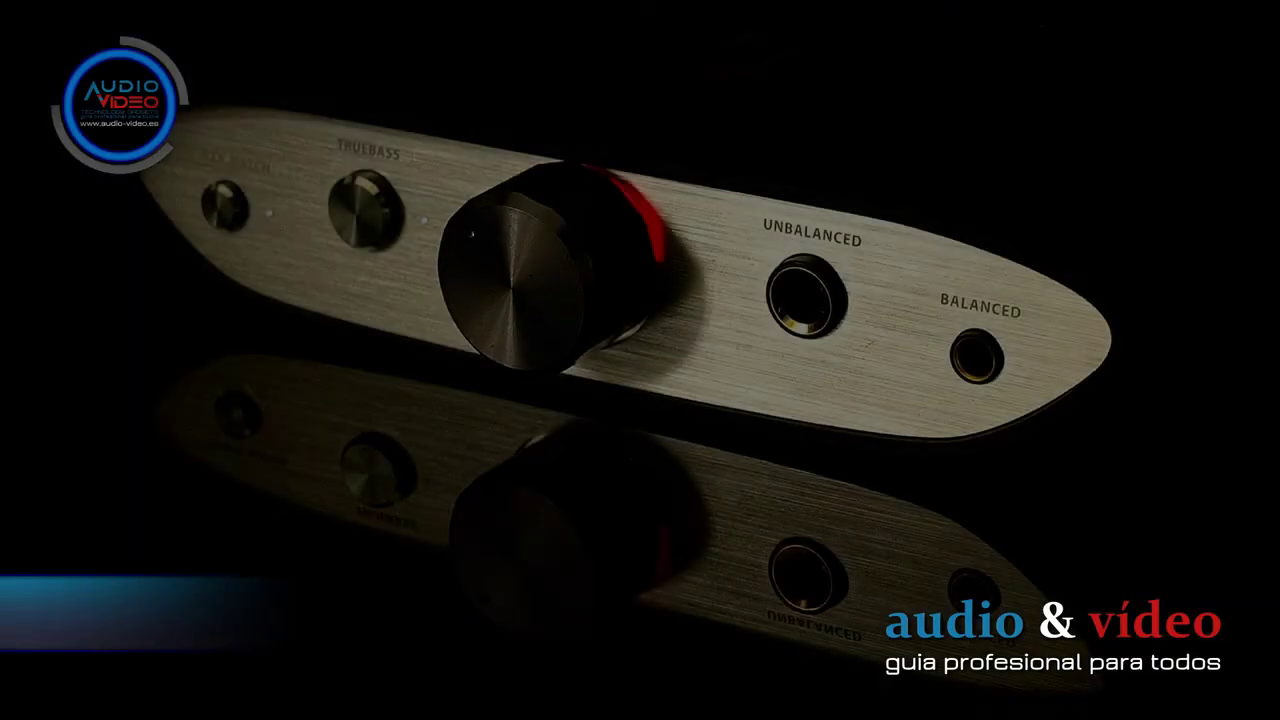